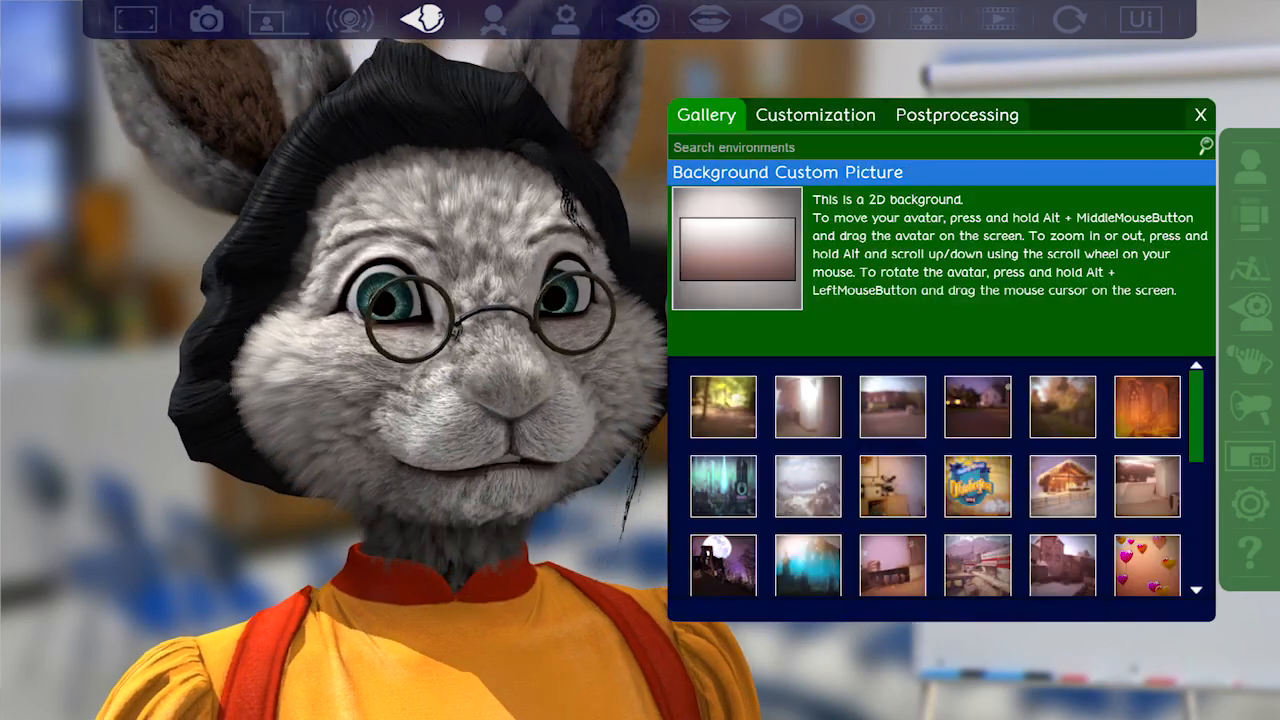
{"action": "left_click", "coordinate": [816, 115]}
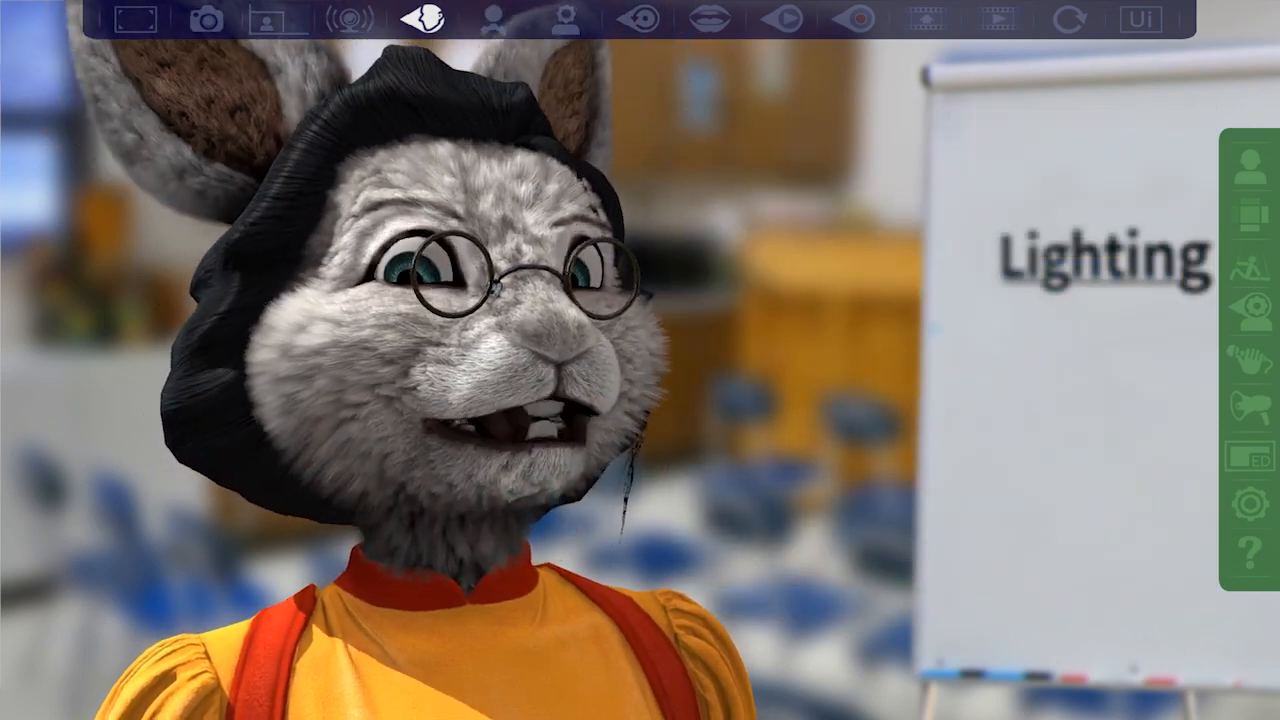
{"action": "left_click", "coordinate": [1251, 503]}
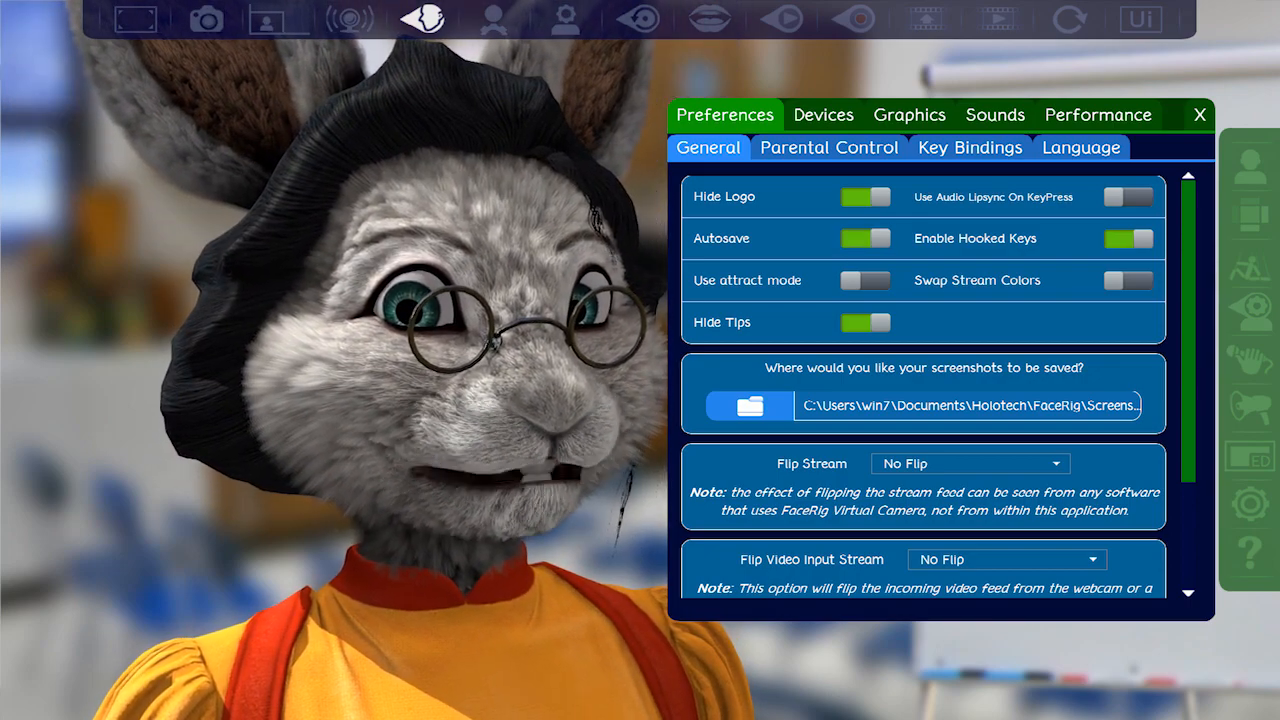
{"action": "key", "text": "Escape"}
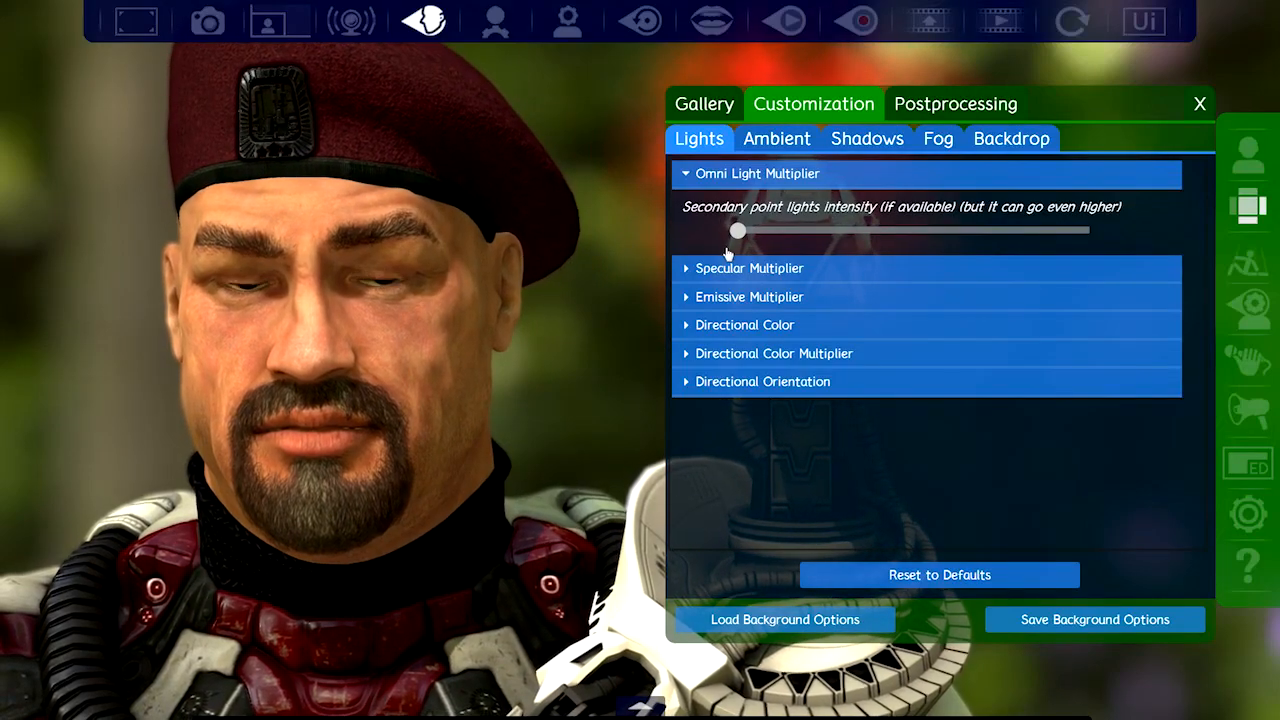
Step: Raise the Specular Multiplier of the background lights to near the upper end of its range, checking the effect on the avatar's armor
{"action": "left_click", "coordinate": [738, 267]}
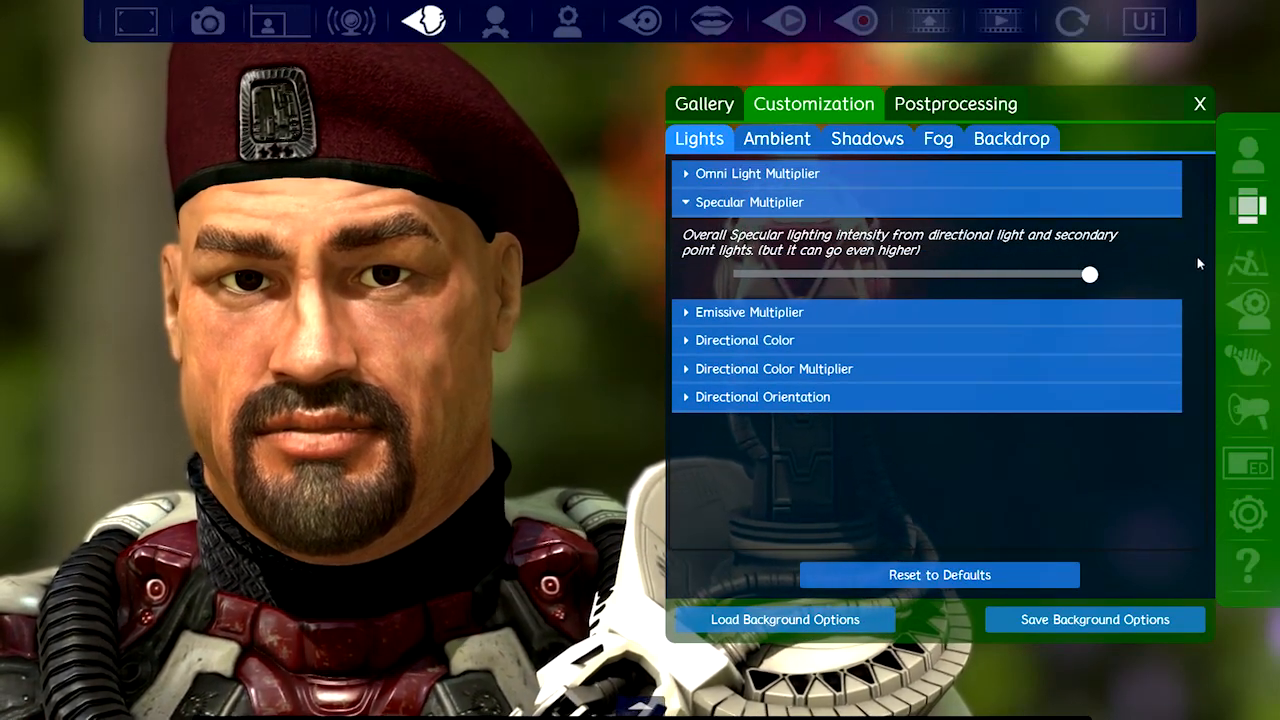
{"action": "left_click_drag", "start_coordinate": [457, 316], "coordinate": [436, 110]}
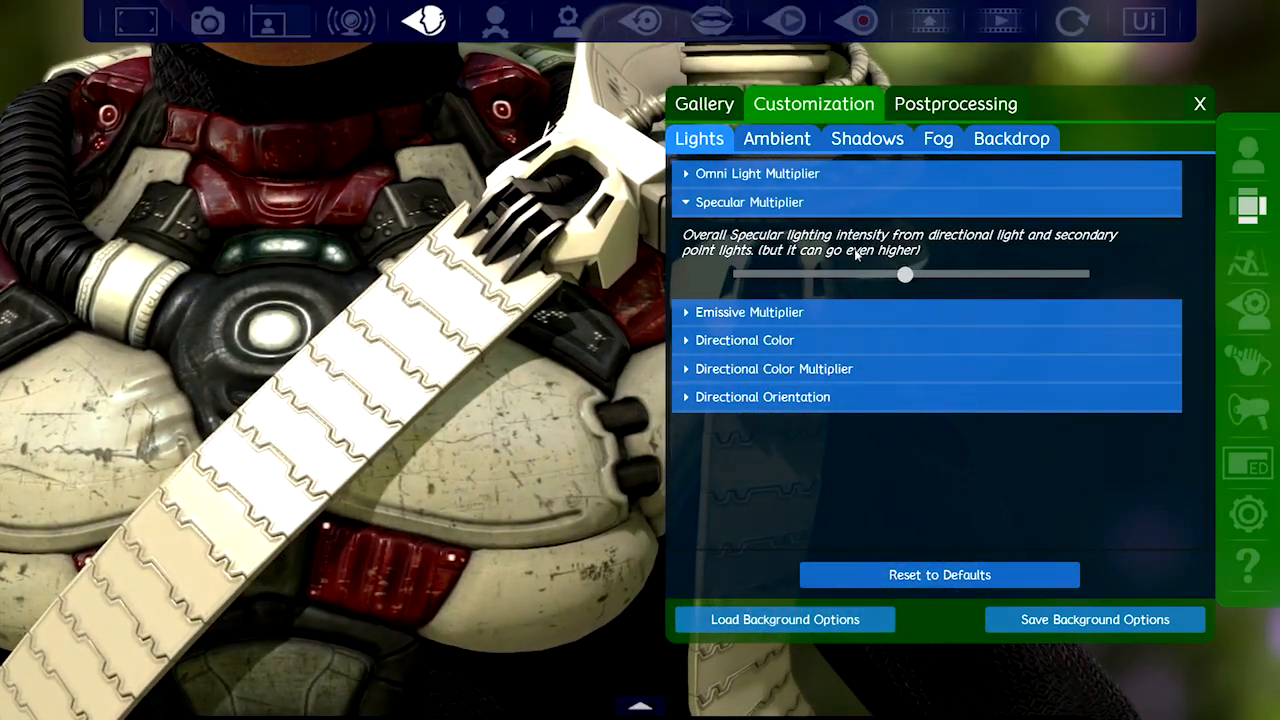
{"action": "left_click_drag", "start_coordinate": [905, 273], "coordinate": [1047, 255]}
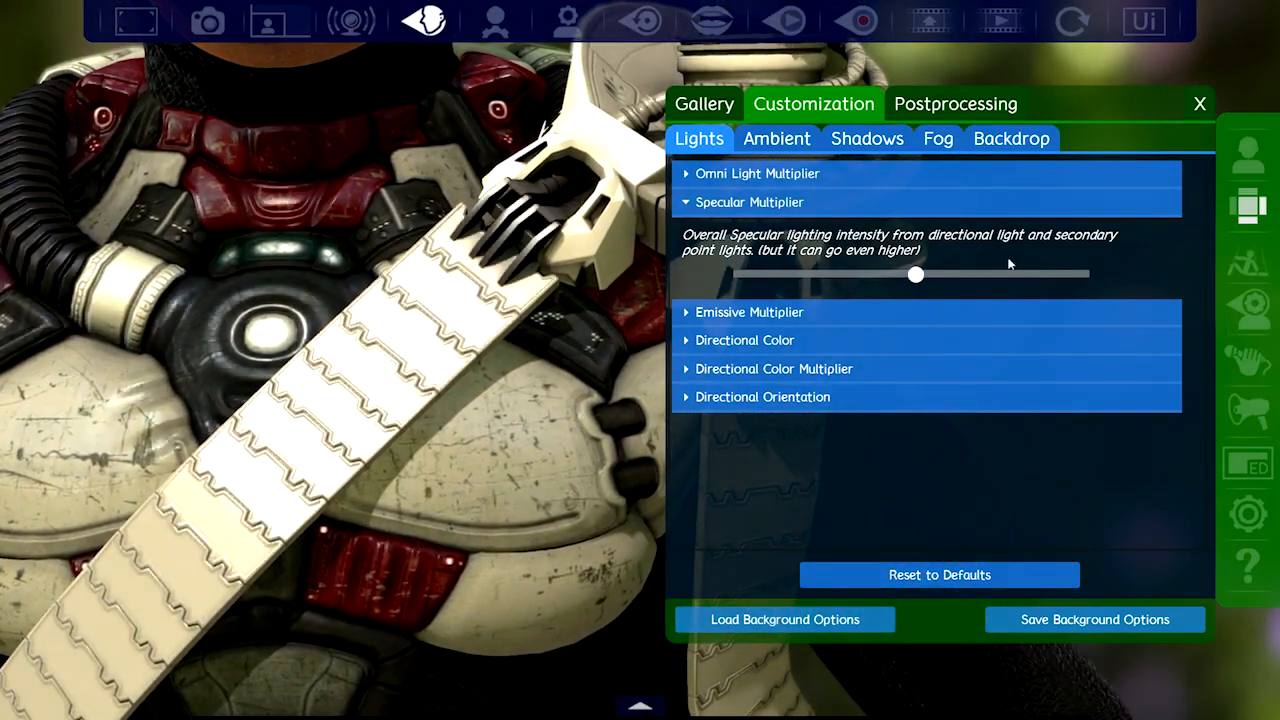
{"action": "left_click_drag", "start_coordinate": [508, 90], "coordinate": [510, 226]}
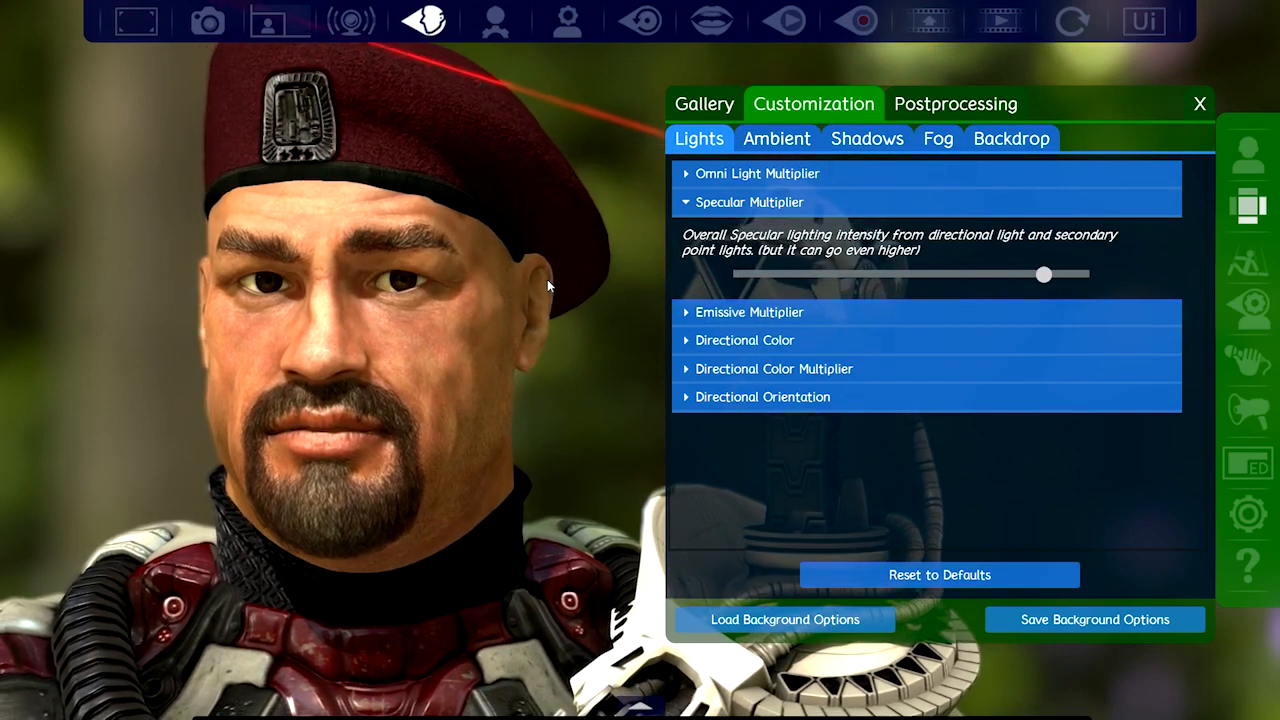
Step: Raise the Emissive Multiplier to its maximum so the avatar's glowing surfaces are as bright as the range allows
{"action": "left_click", "coordinate": [741, 312]}
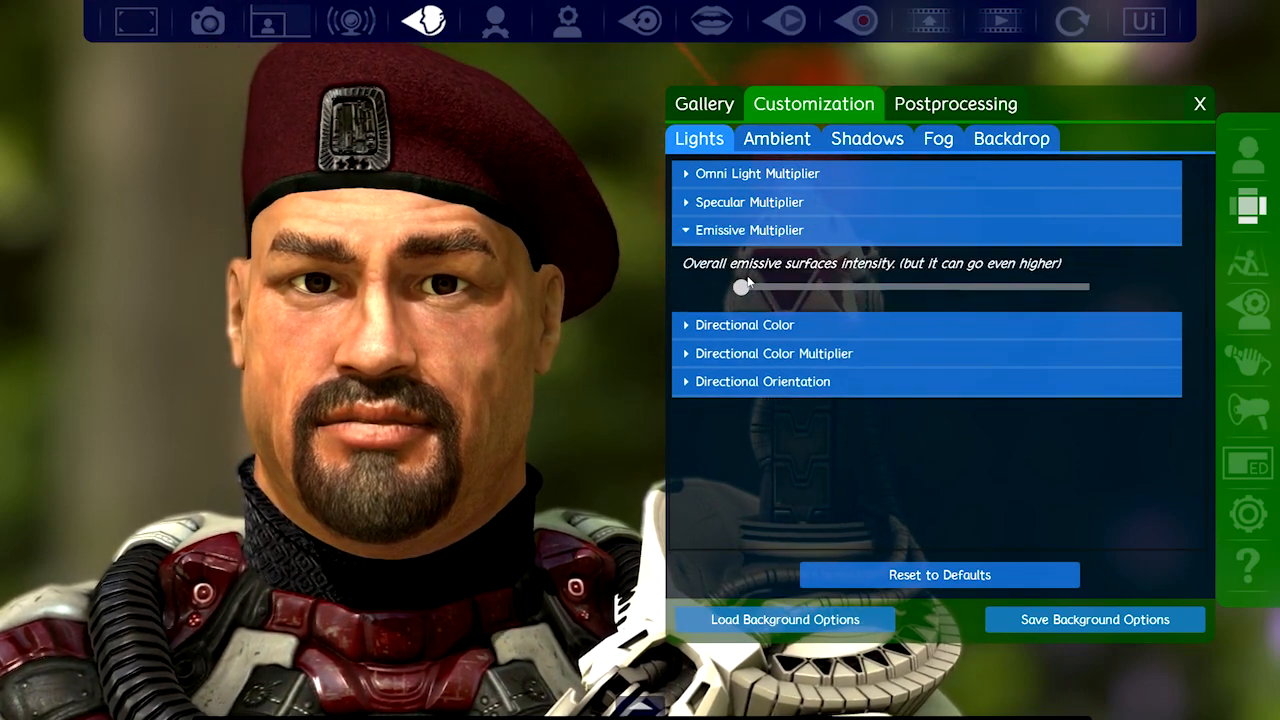
{"action": "left_click_drag", "start_coordinate": [540, 360], "coordinate": [537, 342]}
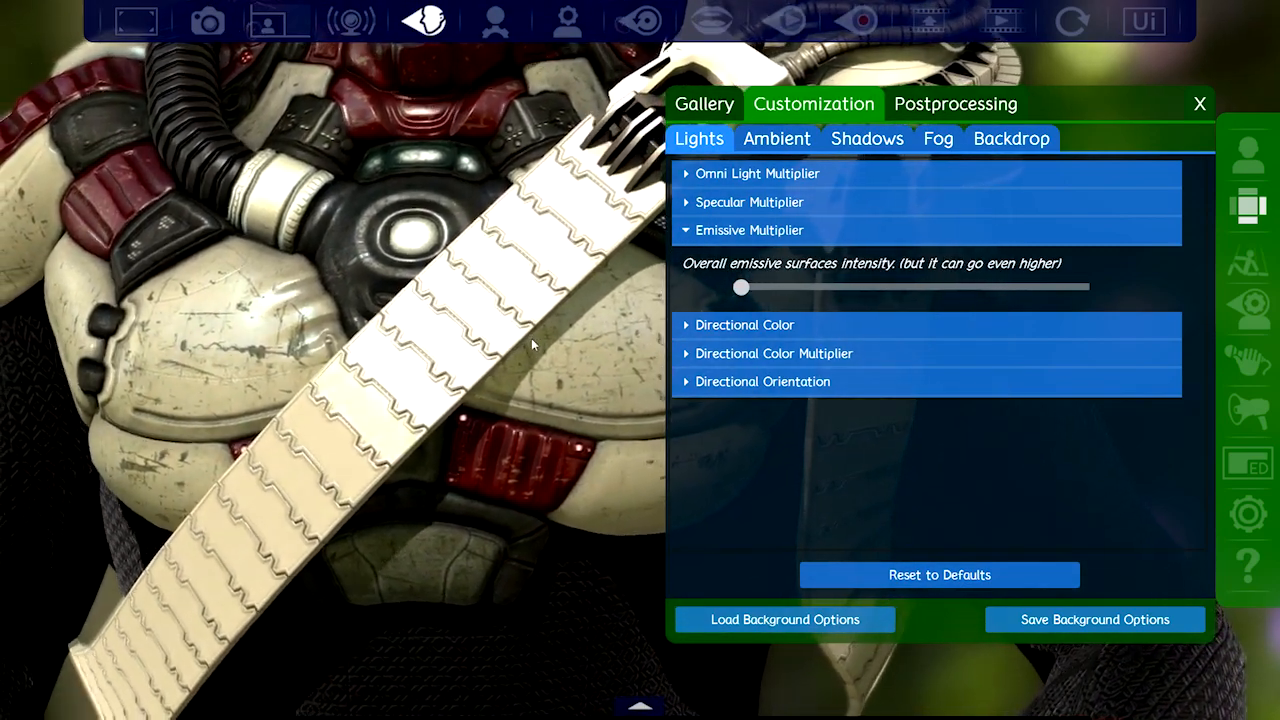
{"action": "left_click_drag", "start_coordinate": [741, 287], "coordinate": [1019, 287]}
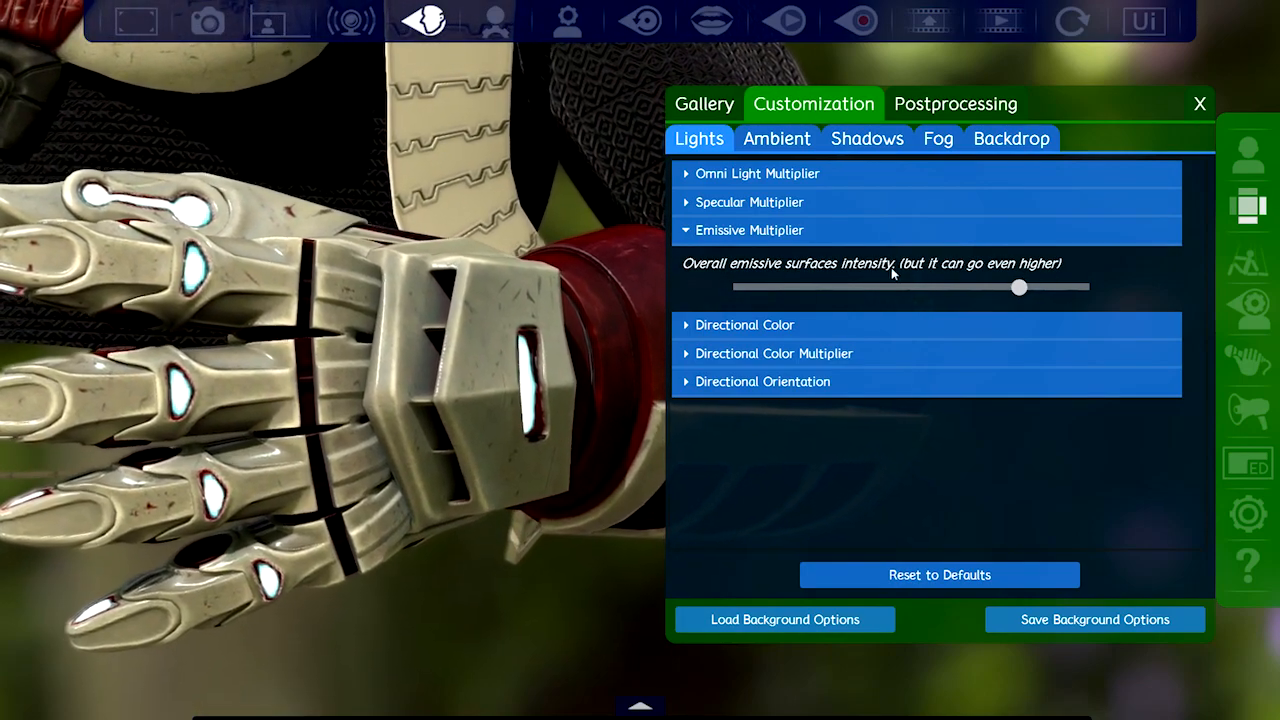
{"action": "left_click_drag", "start_coordinate": [1019, 287], "coordinate": [1090, 287]}
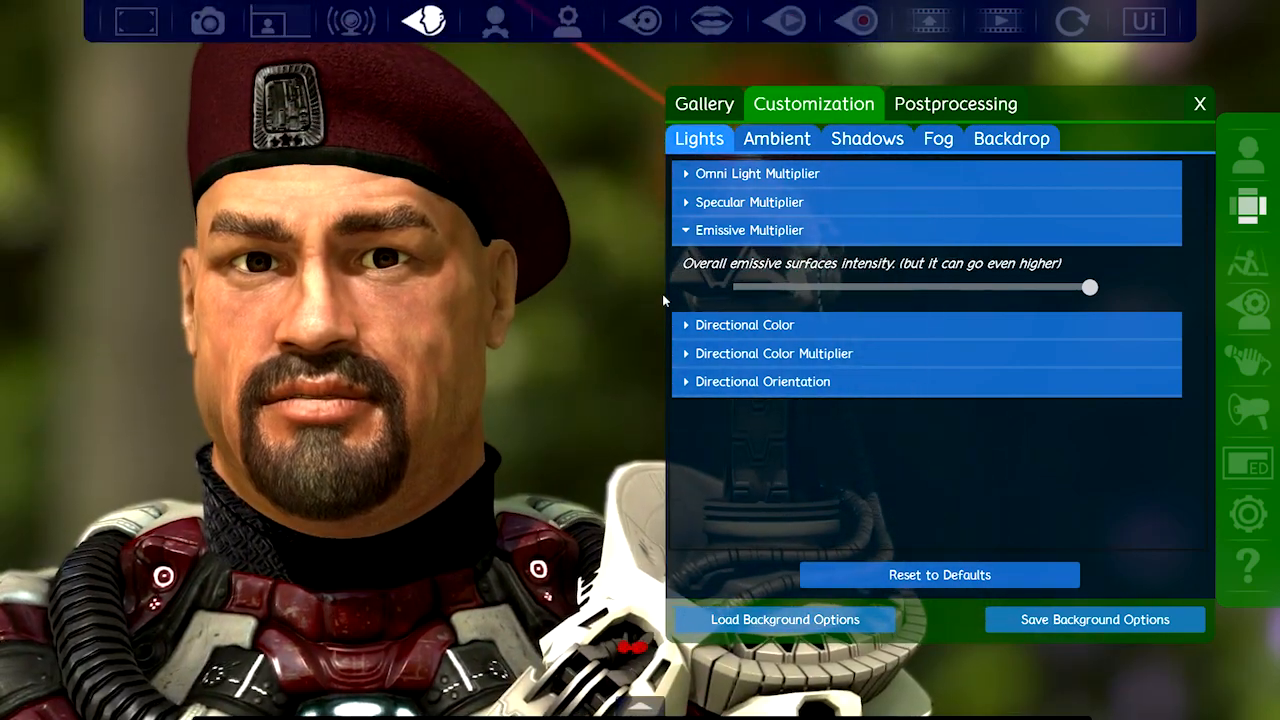
Step: Test red, yellow and orange as the main directional light color, then settle on a muted green
{"action": "left_click", "coordinate": [690, 324]}
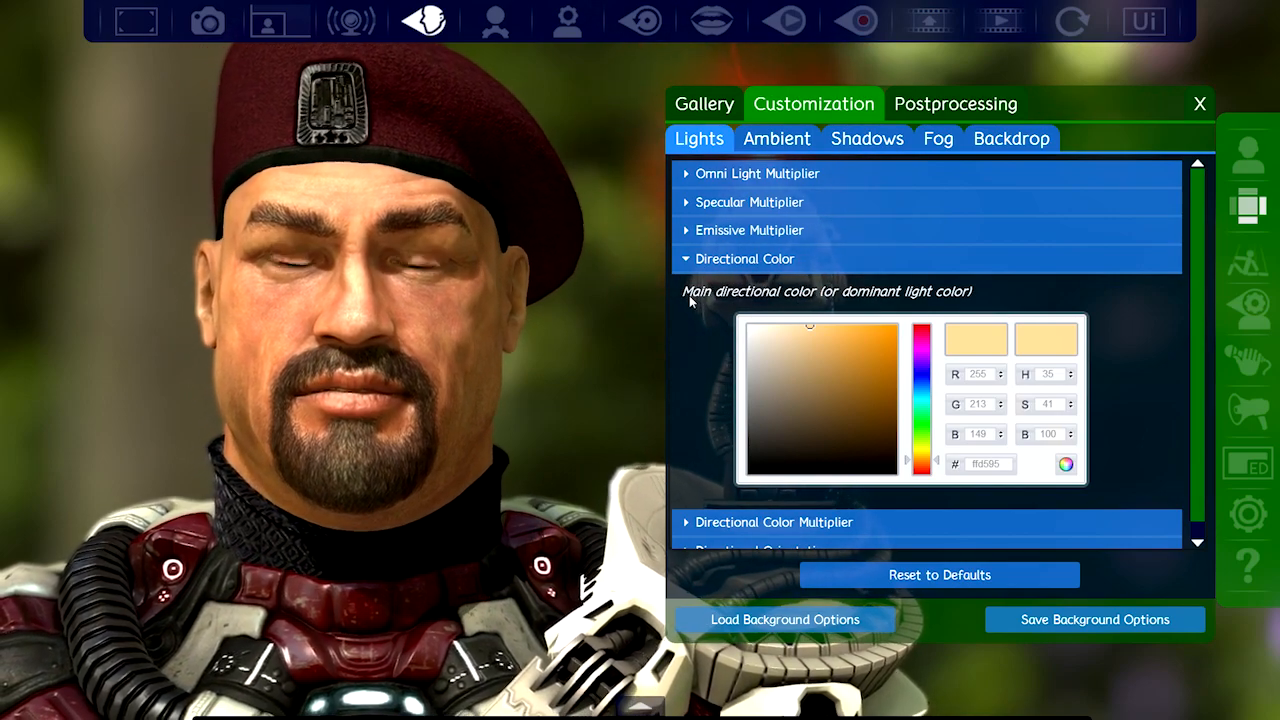
{"action": "left_click_drag", "start_coordinate": [921, 458], "coordinate": [928, 318]}
{"action": "mouse_move", "coordinate": [824, 329]}
{"action": "left_mouse_down"}
{"action": "mouse_move", "coordinate": [855, 345]}
{"action": "mouse_move", "coordinate": [931, 289]}
{"action": "left_mouse_up"}
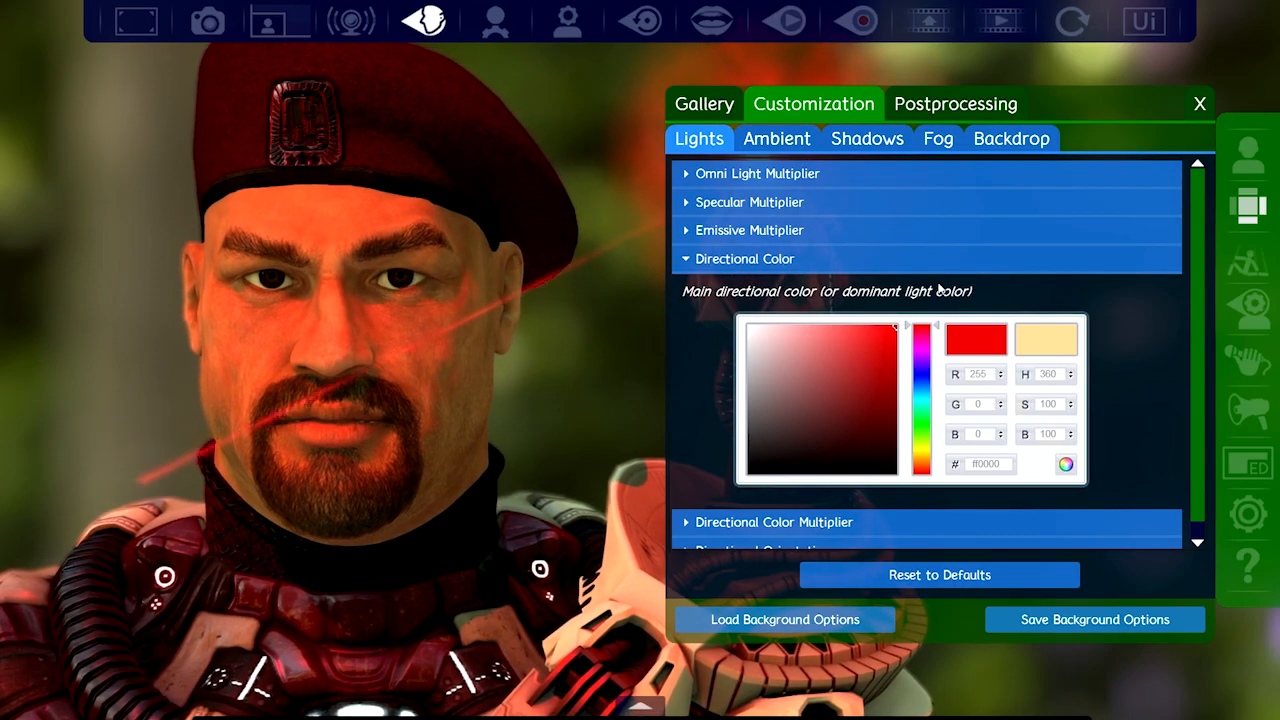
{"action": "left_click_drag", "start_coordinate": [923, 410], "coordinate": [921, 427]}
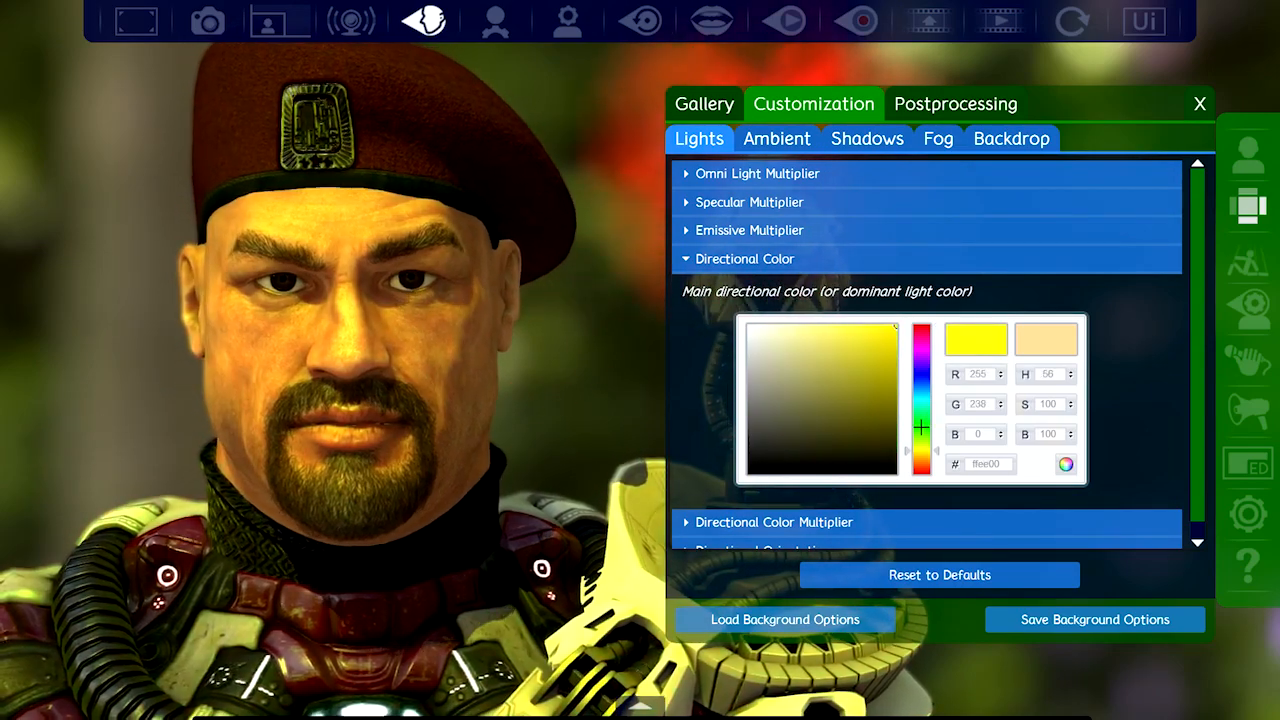
{"action": "left_click_drag", "start_coordinate": [831, 320], "coordinate": [829, 320]}
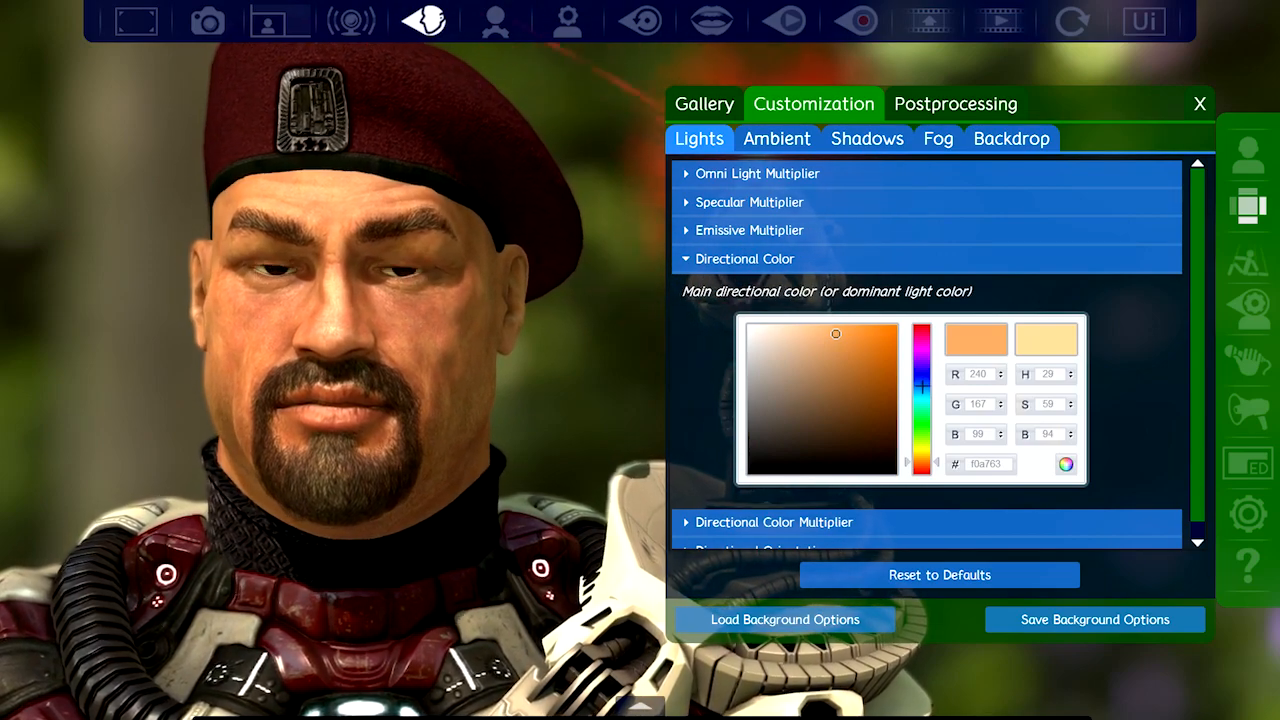
{"action": "left_click_drag", "start_coordinate": [922, 384], "coordinate": [923, 393]}
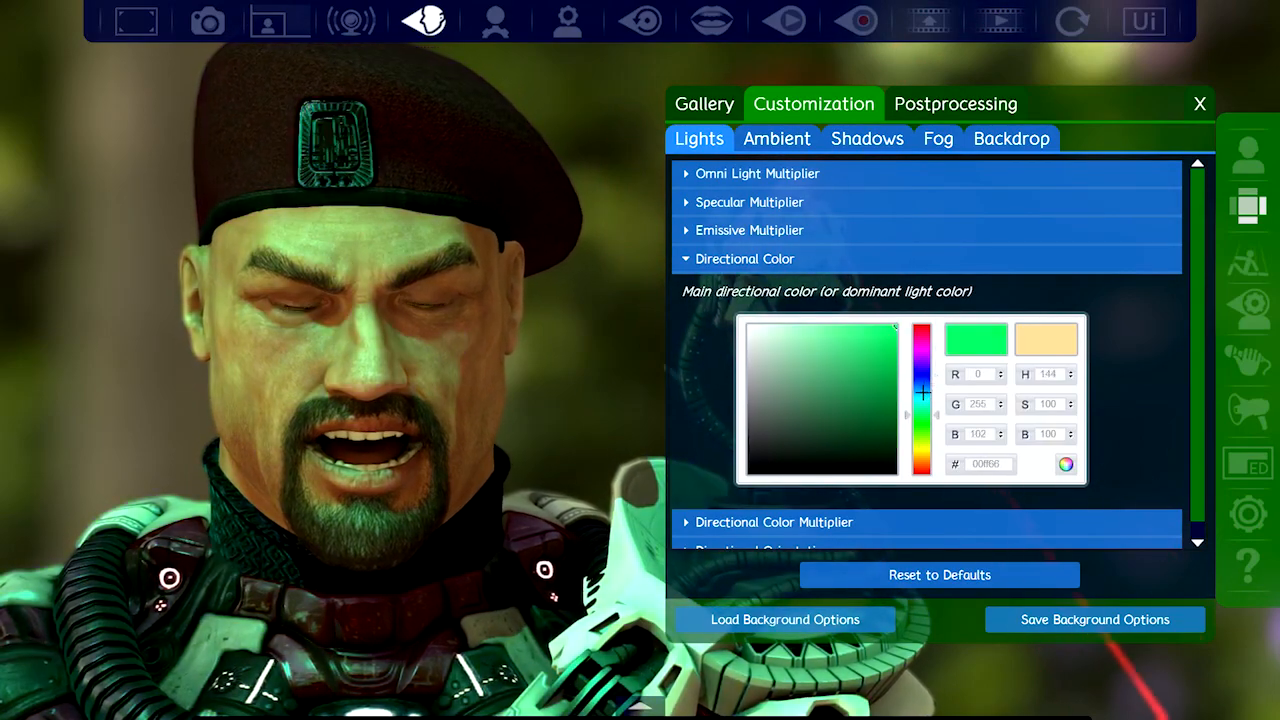
{"action": "left_click_drag", "start_coordinate": [859, 347], "coordinate": [851, 414]}
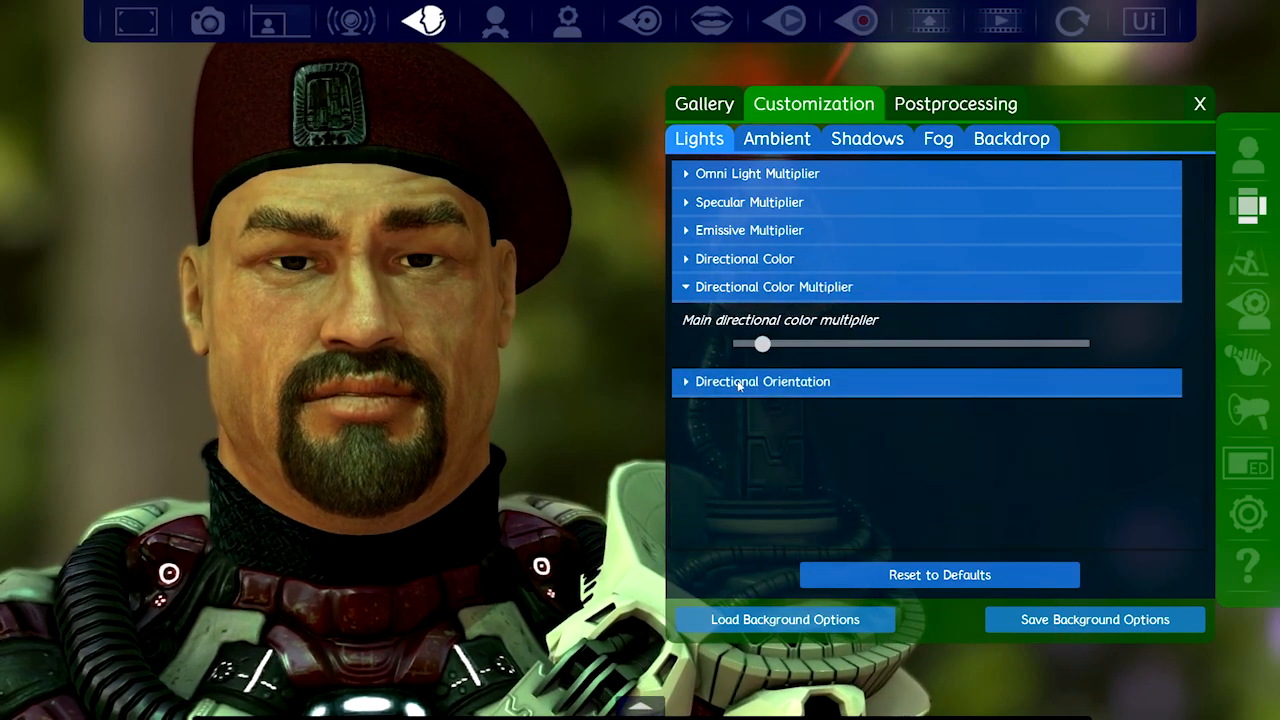
Step: Raise the Directional Color Multiplier to about 30% of its range and rotate the directional light to X -209.3, Y -67.7
{"action": "left_click_drag", "start_coordinate": [766, 330], "coordinate": [838, 336]}
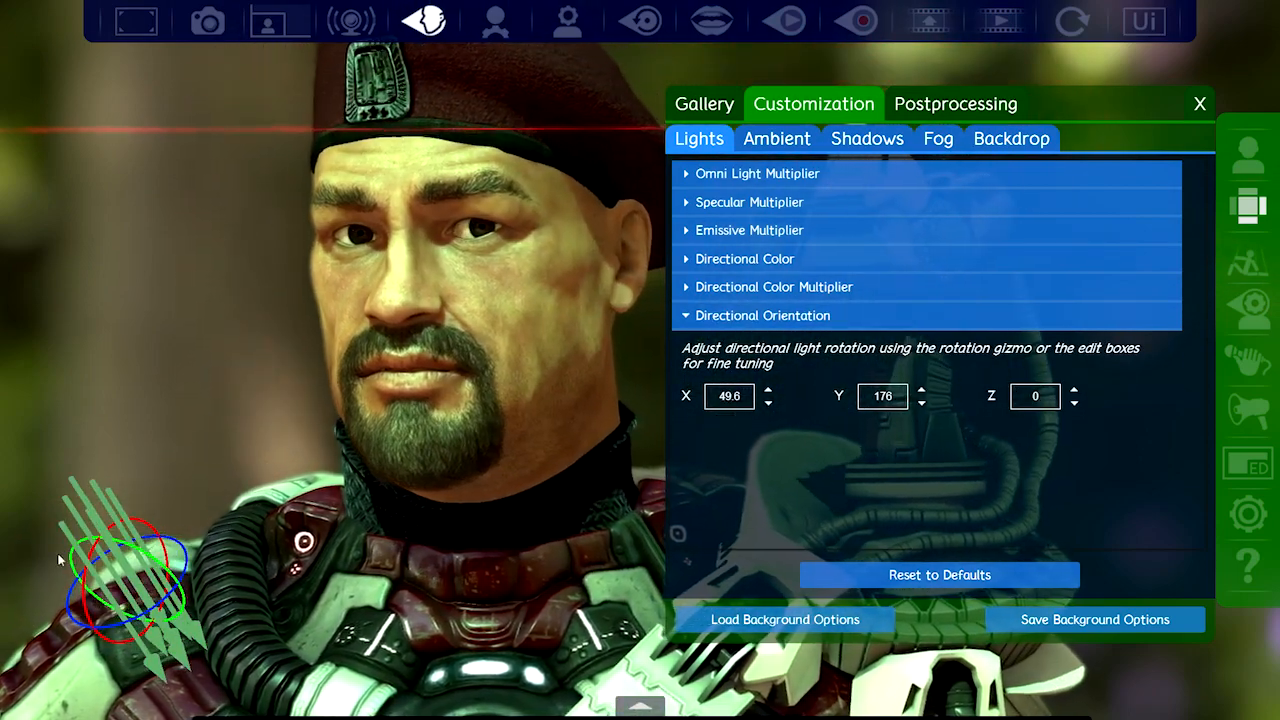
{"action": "left_click_drag", "start_coordinate": [88, 530], "coordinate": [66, 373]}
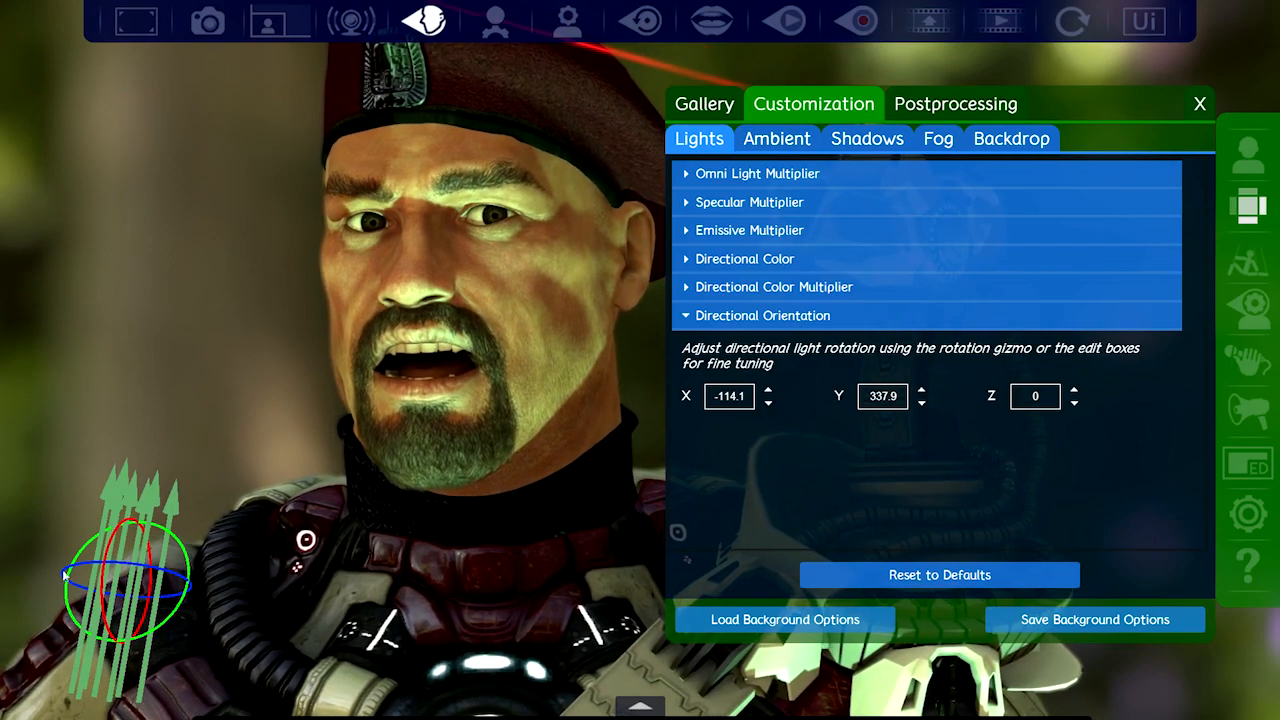
{"action": "left_click_drag", "start_coordinate": [86, 576], "coordinate": [80, 440]}
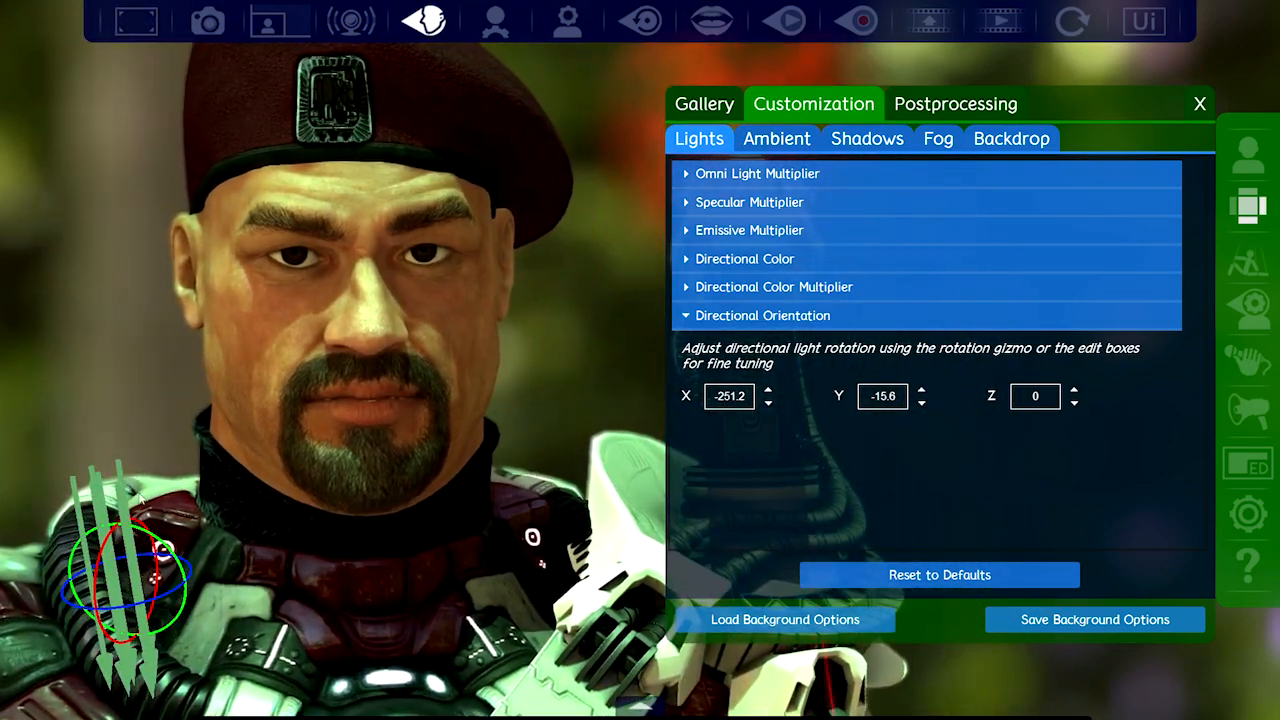
{"action": "left_click_drag", "start_coordinate": [90, 500], "coordinate": [131, 556]}
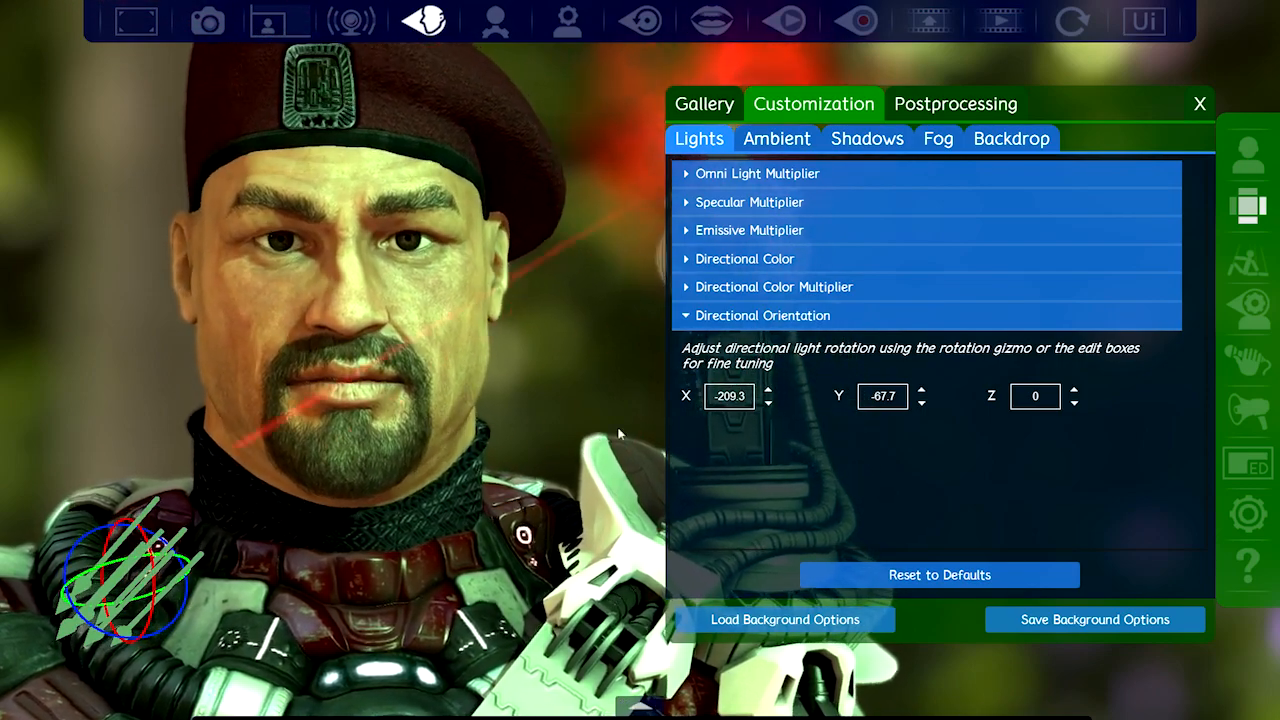
Step: Change the global ambient light color to a soft orange and open the Ambient Color Multiplier settings
{"action": "left_click", "coordinate": [711, 230]}
{"action": "left_click", "coordinate": [769, 137]}
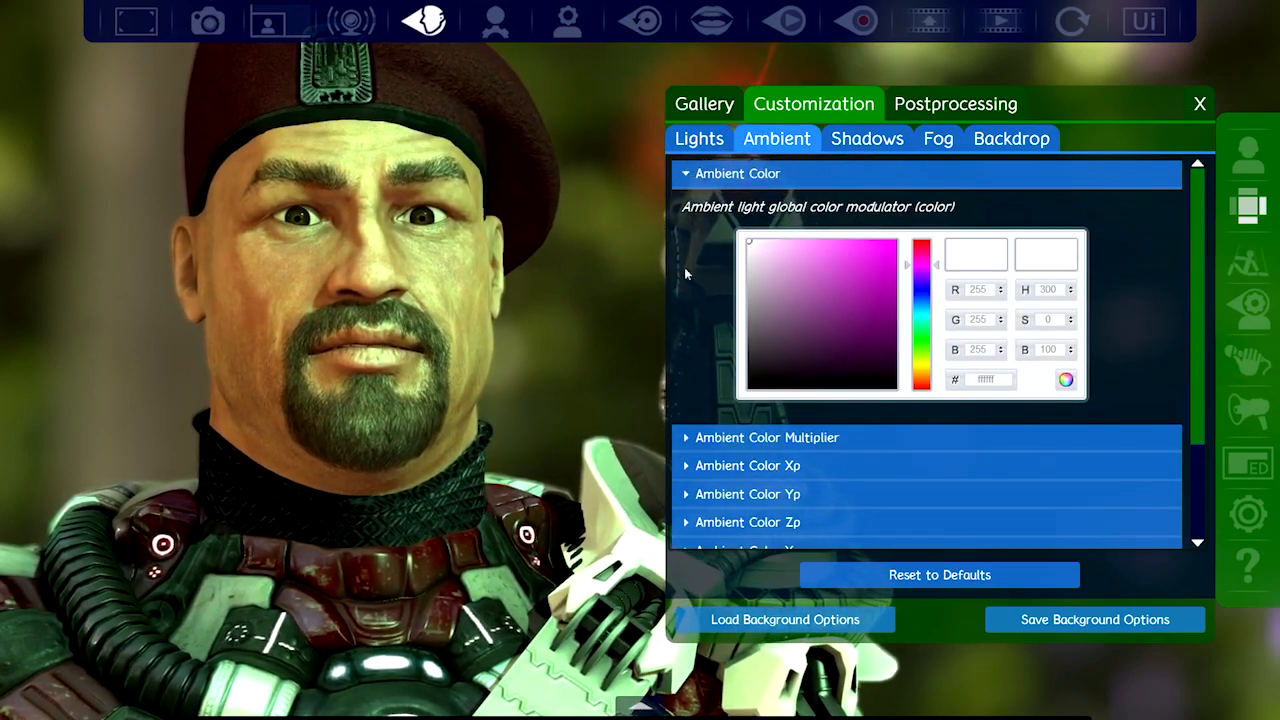
{"action": "left_click_drag", "start_coordinate": [1199, 342], "coordinate": [1209, 290]}
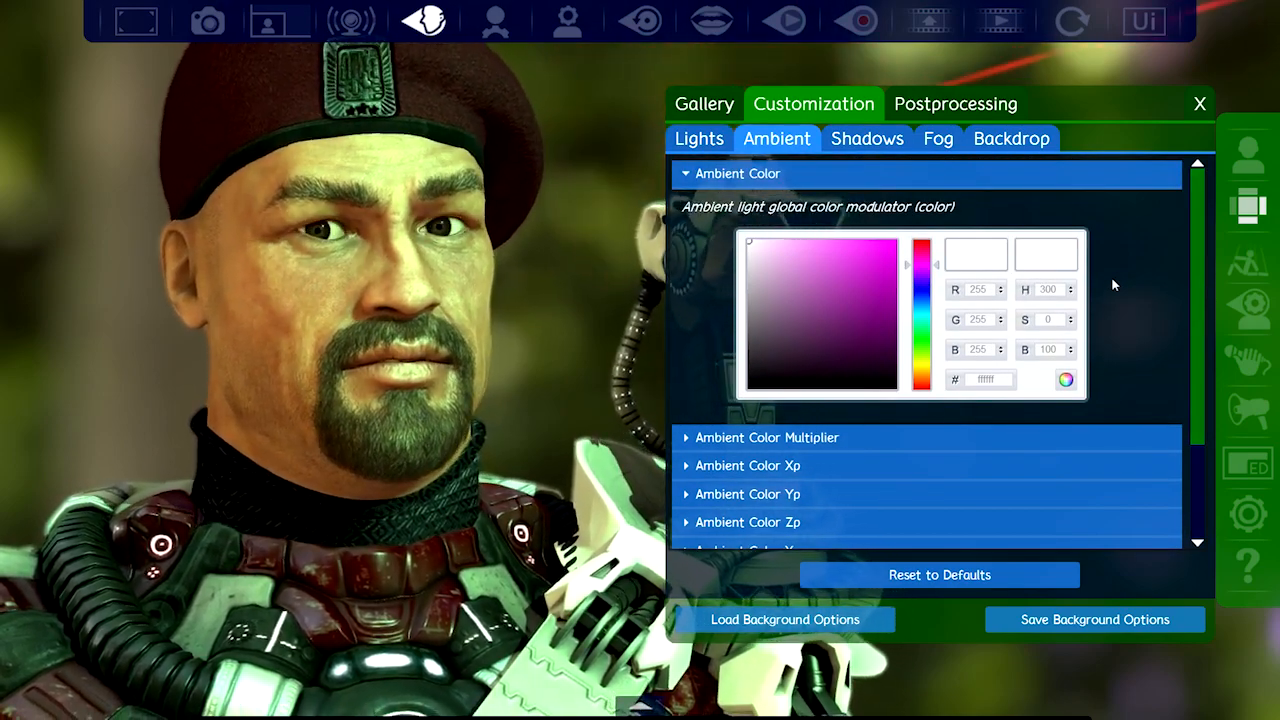
{"action": "left_click_drag", "start_coordinate": [921, 300], "coordinate": [921, 375]}
{"action": "left_click_drag", "start_coordinate": [835, 244], "coordinate": [863, 240]}
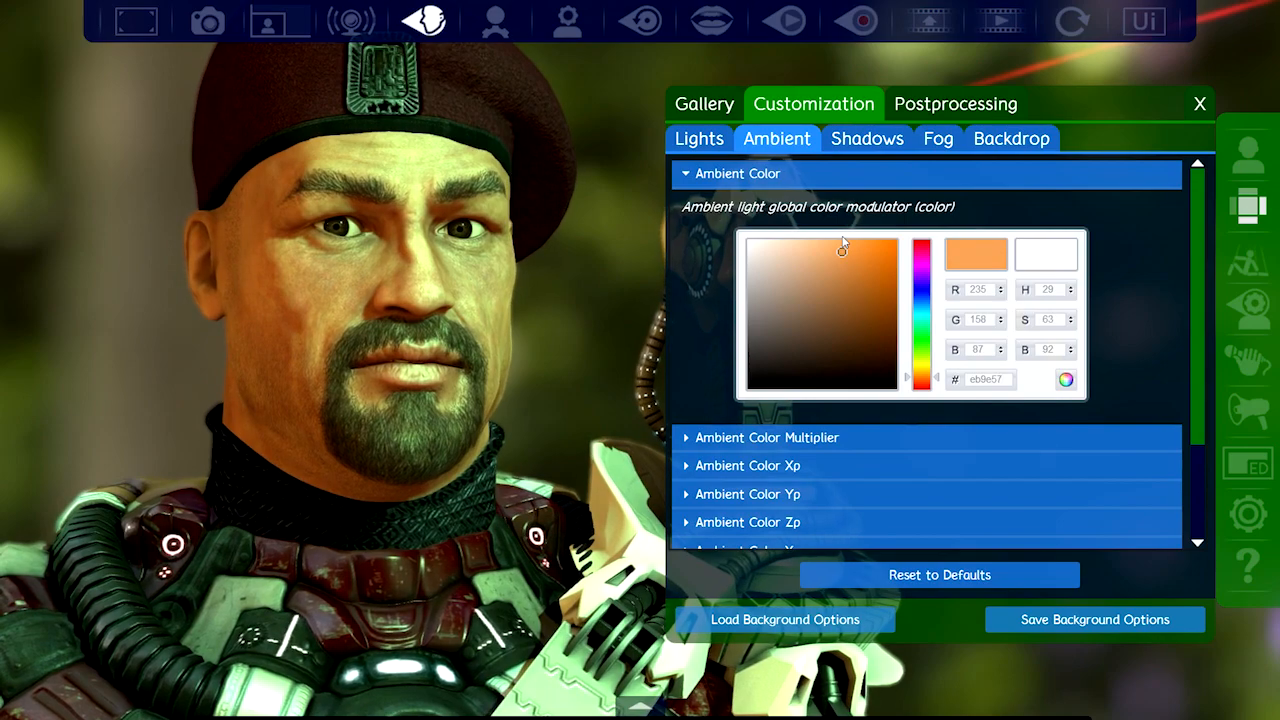
{"action": "mouse_move", "coordinate": [829, 265]}
{"action": "left_mouse_down"}
{"action": "mouse_move", "coordinate": [814, 248]}
{"action": "mouse_move", "coordinate": [852, 254]}
{"action": "mouse_move", "coordinate": [798, 255]}
{"action": "left_mouse_up"}
{"action": "left_click", "coordinate": [776, 437]}
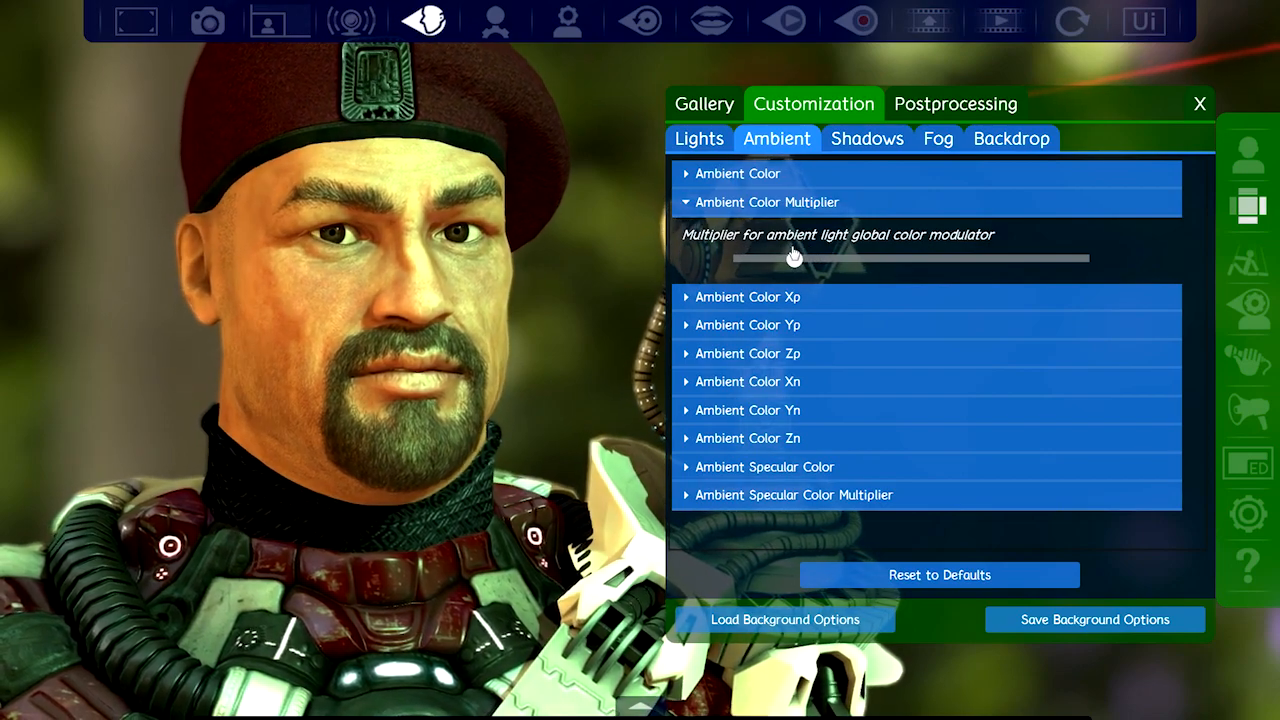
Step: Set the Ambient Specular Color to a fully saturated blue, hue 211, and raise its multiplier to about 70% of the range
{"action": "left_click", "coordinate": [780, 466]}
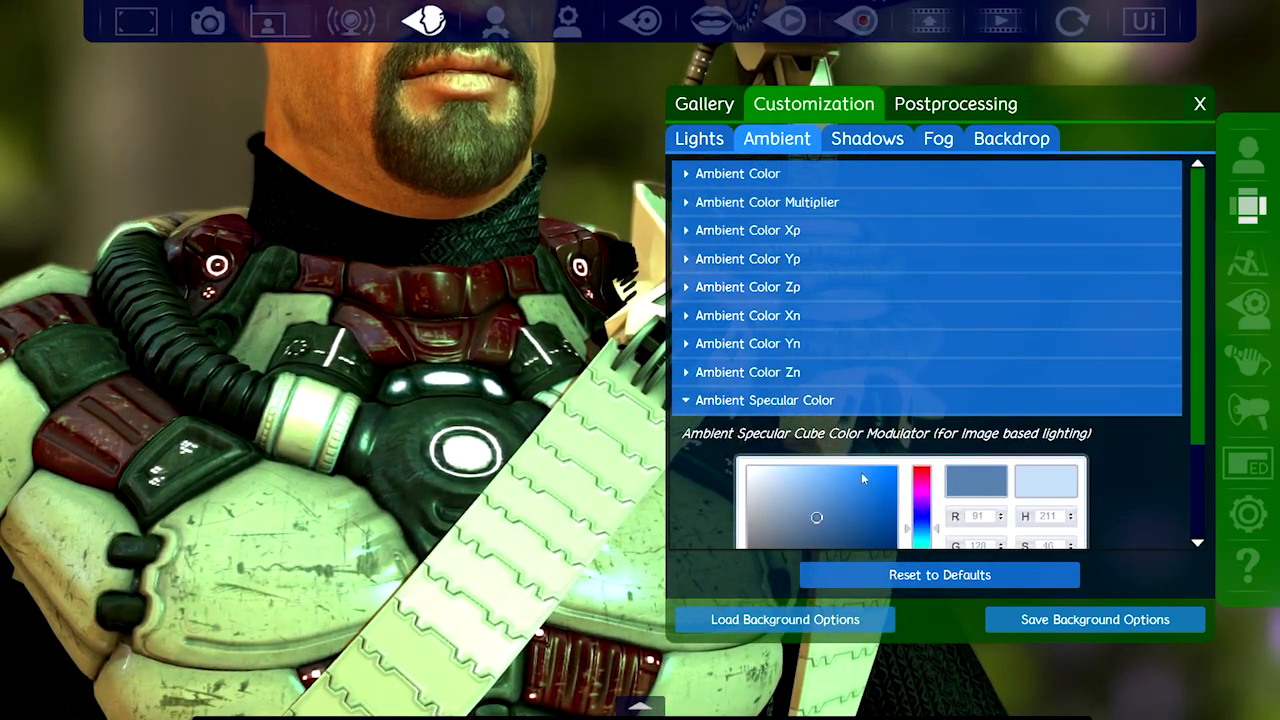
{"action": "mouse_move", "coordinate": [862, 474]}
{"action": "left_mouse_down"}
{"action": "mouse_move", "coordinate": [866, 491]}
{"action": "mouse_move", "coordinate": [891, 488]}
{"action": "mouse_move", "coordinate": [891, 467]}
{"action": "left_mouse_up"}
{"action": "mouse_move", "coordinate": [320, 300]}
{"action": "left_mouse_down"}
{"action": "mouse_move", "coordinate": [497, 425]}
{"action": "mouse_move", "coordinate": [301, 278]}
{"action": "left_mouse_up"}
{"action": "mouse_move", "coordinate": [785, 482]}
{"action": "left_mouse_down"}
{"action": "mouse_move", "coordinate": [885, 485]}
{"action": "mouse_move", "coordinate": [892, 465]}
{"action": "mouse_move", "coordinate": [899, 476]}
{"action": "left_mouse_up"}
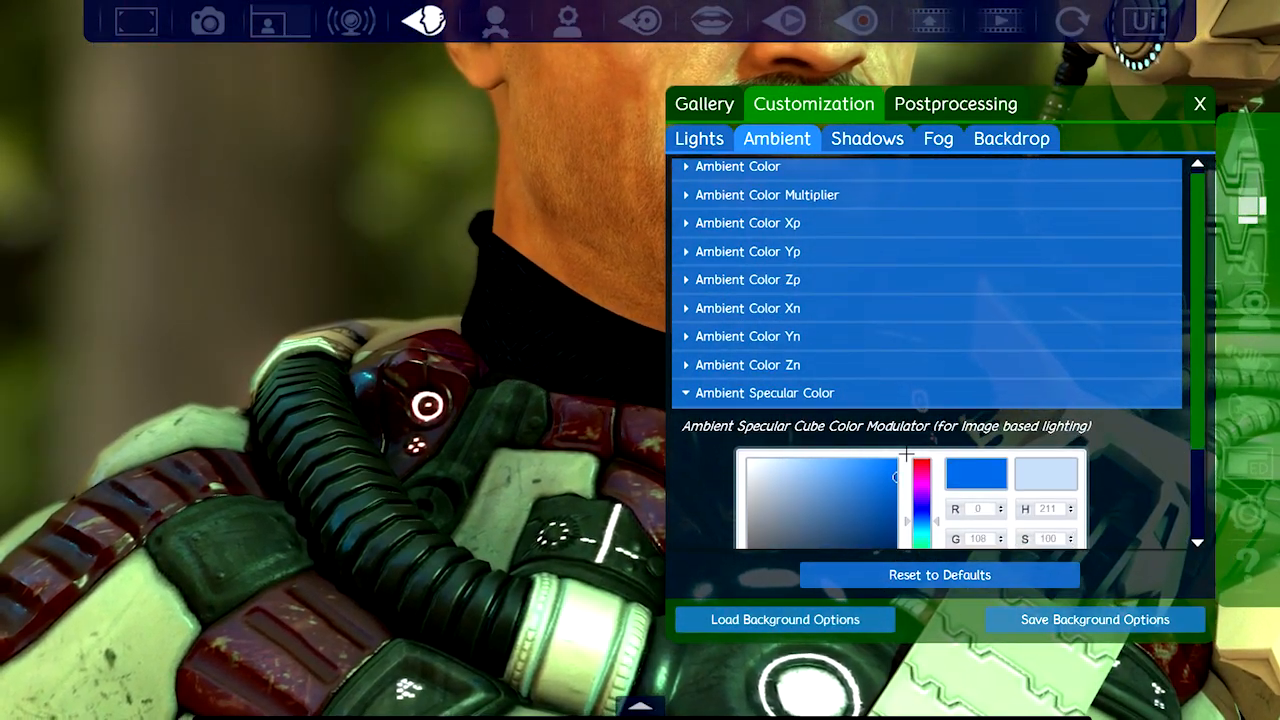
{"action": "scroll", "coordinate": [543, 443], "scroll_direction": "down", "scroll_amount": 4}
{"action": "scroll", "coordinate": [1189, 491], "scroll_direction": "down", "scroll_amount": 3}
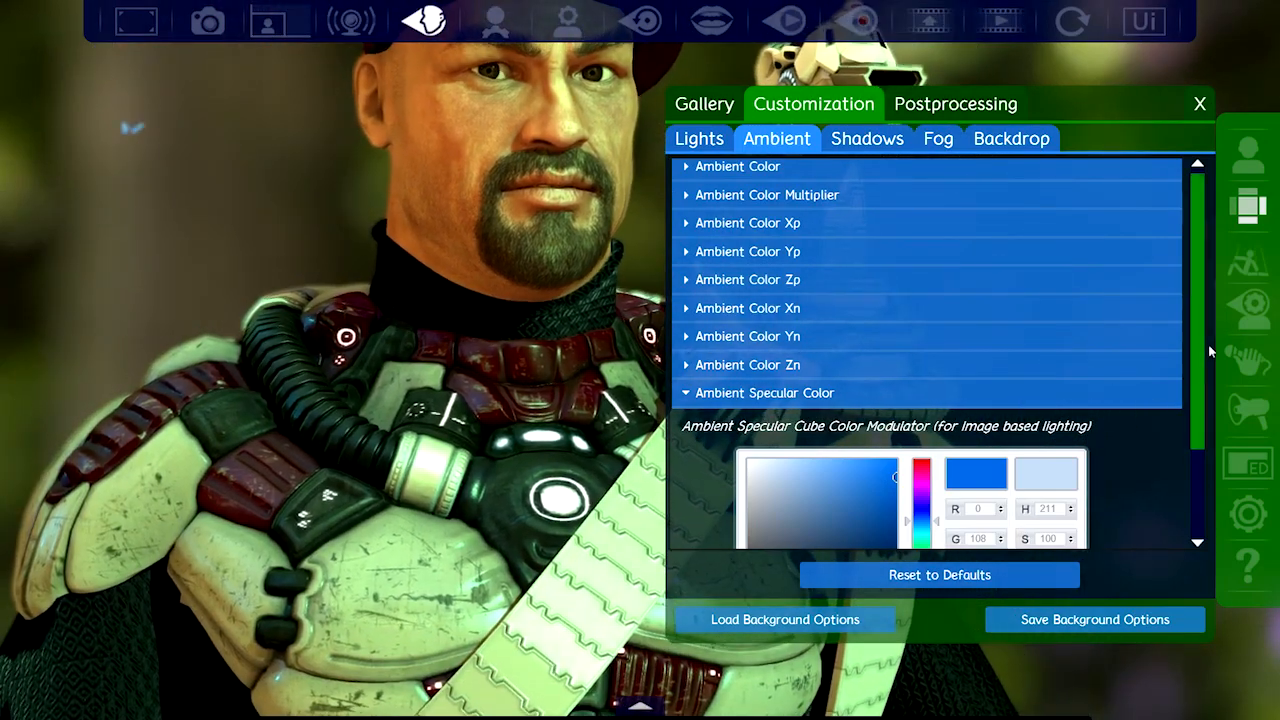
{"action": "left_click", "coordinate": [817, 531]}
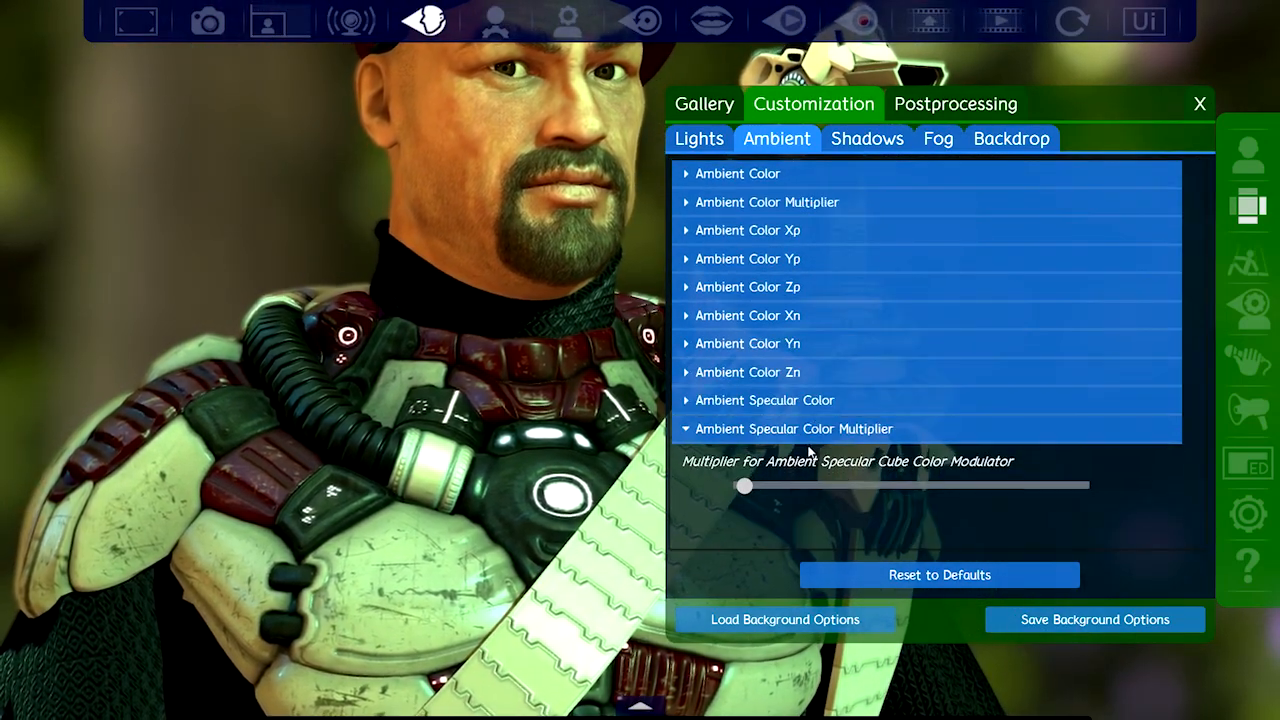
{"action": "left_click_drag", "start_coordinate": [746, 486], "coordinate": [977, 460]}
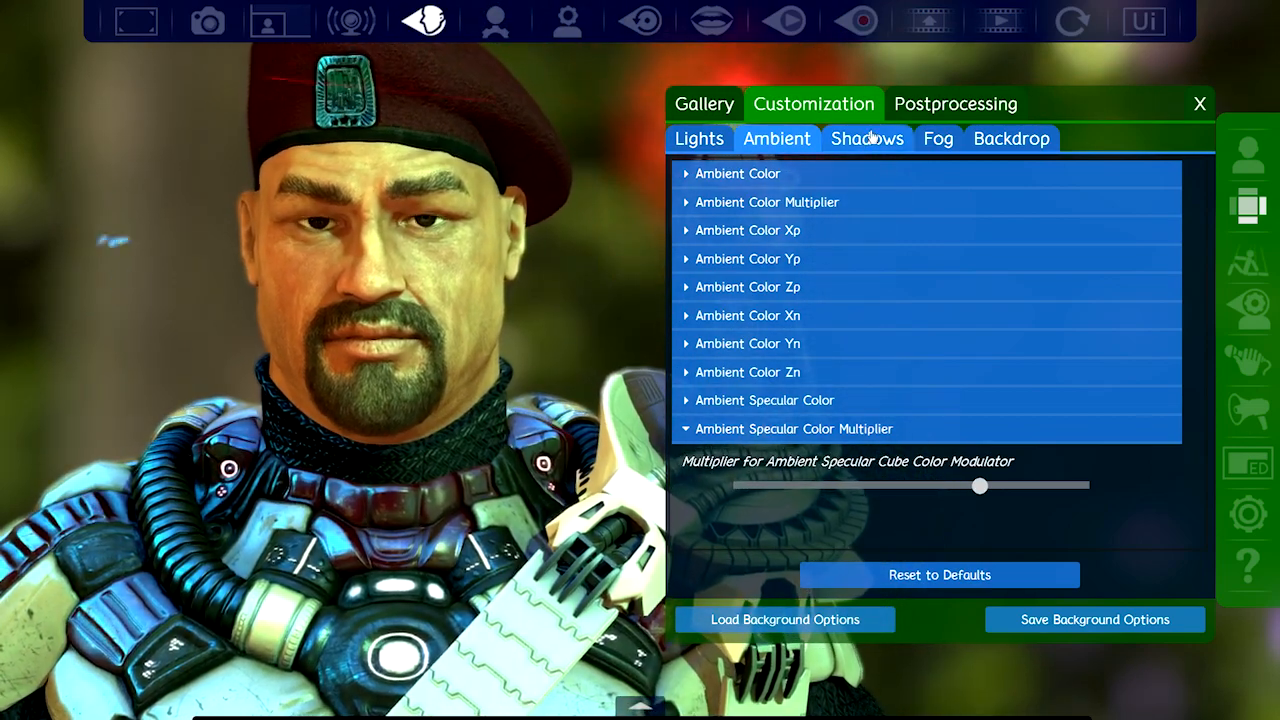
Step: Review the shadow settings for map distance, distribution, bias percent, slope percent and quality
{"action": "left_click", "coordinate": [872, 138]}
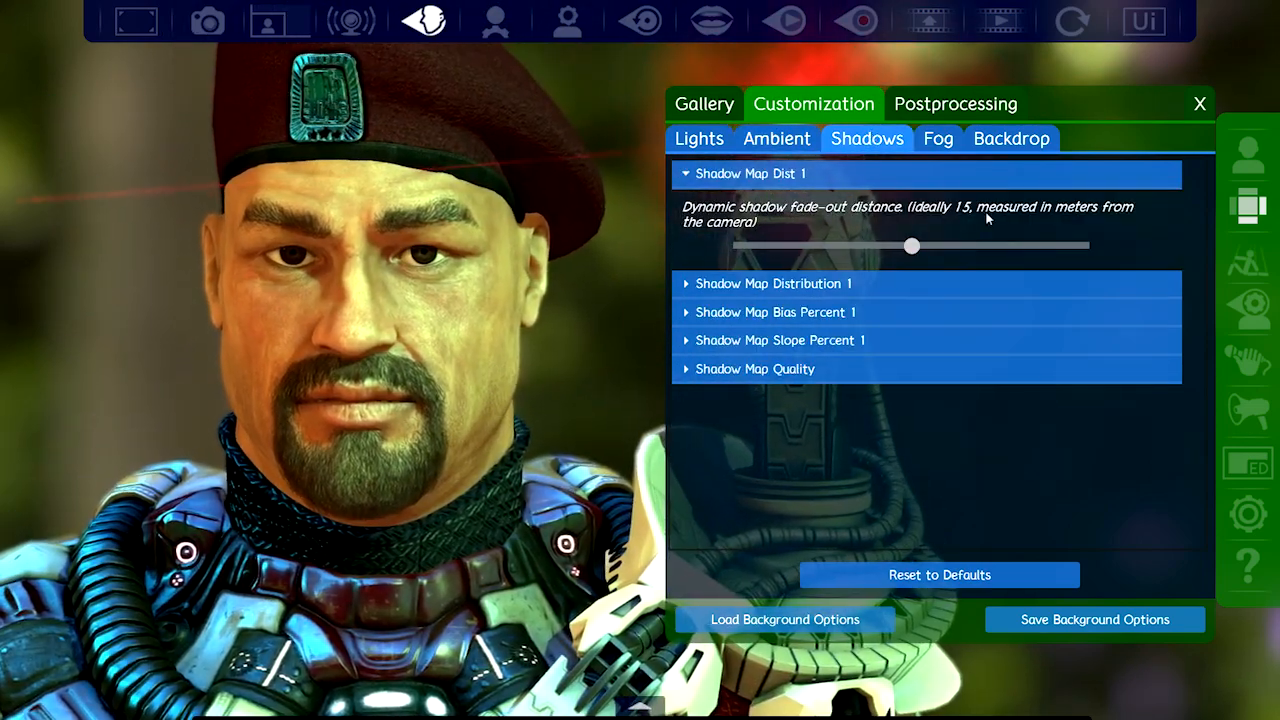
{"action": "left_click", "coordinate": [1000, 283]}
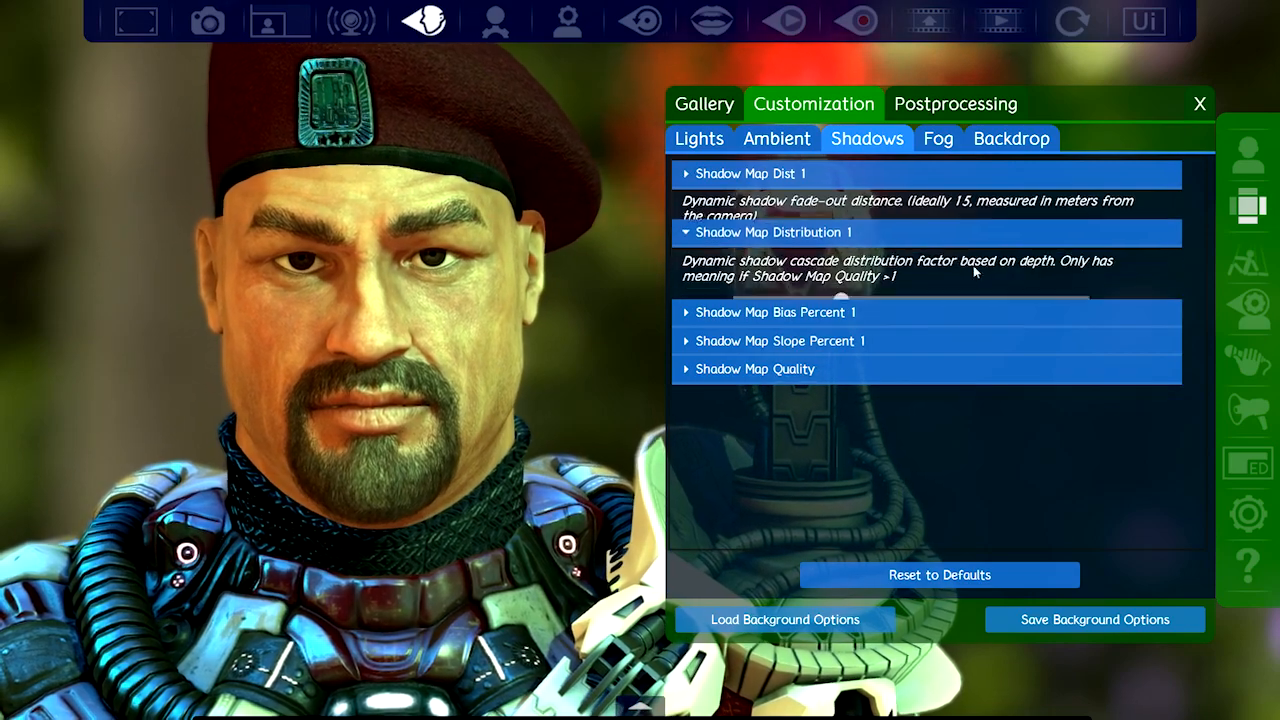
{"action": "left_click", "coordinate": [928, 311]}
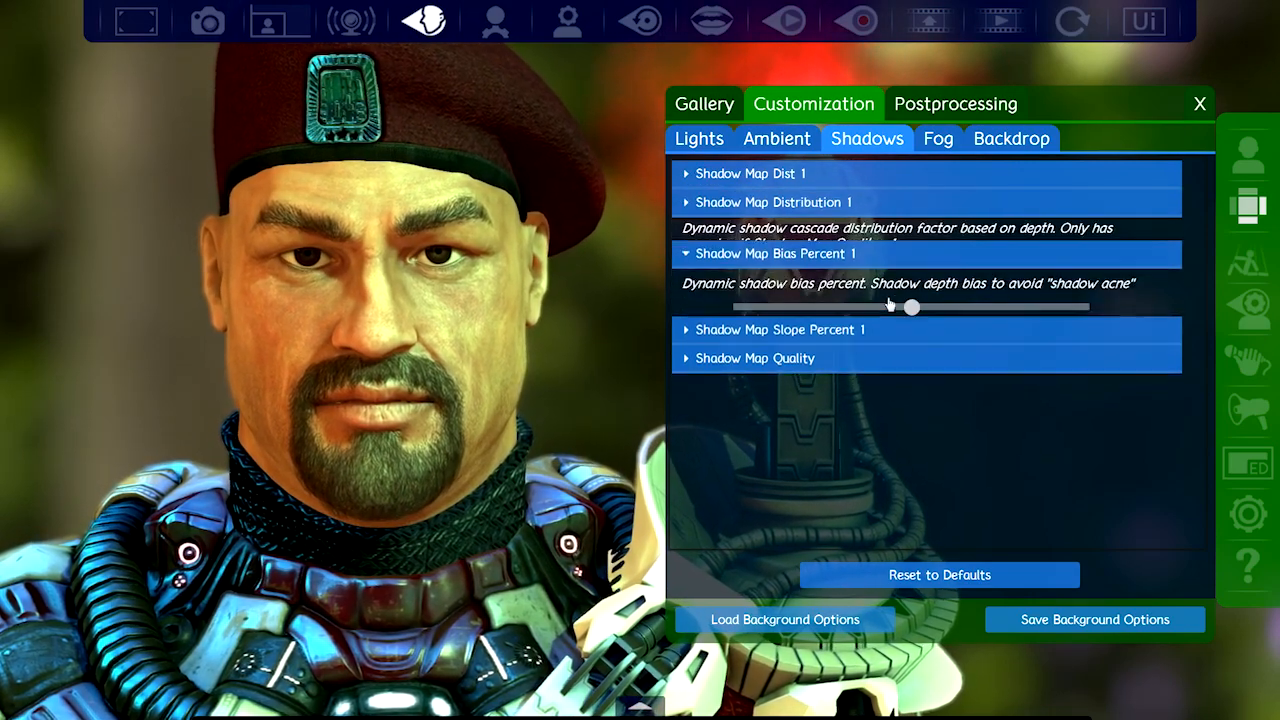
{"action": "left_click", "coordinate": [900, 325]}
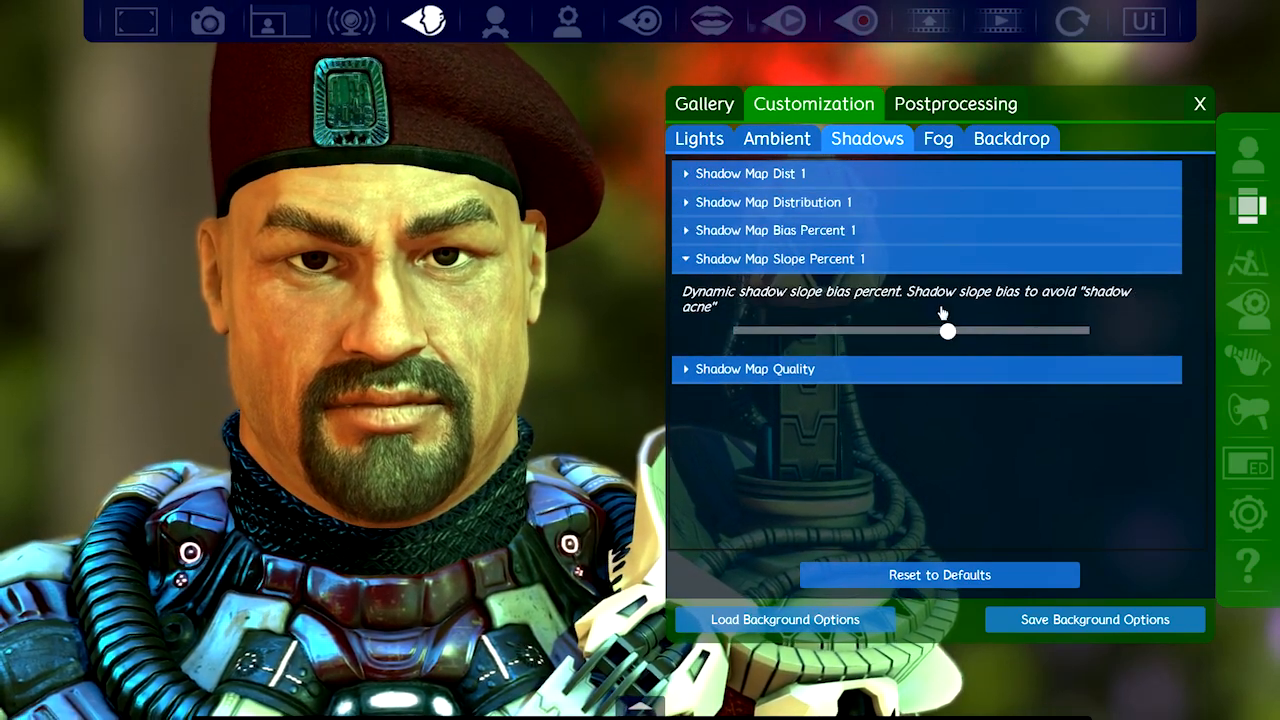
{"action": "left_click", "coordinate": [915, 367]}
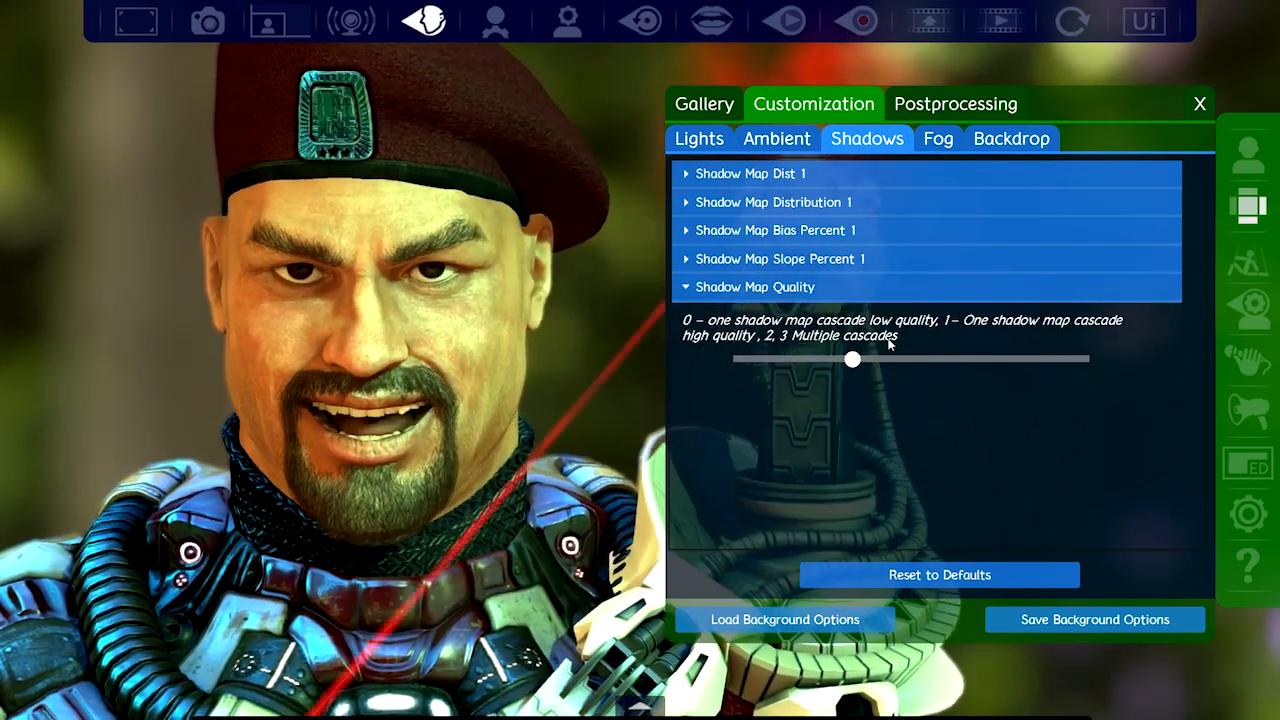
Step: Try different shadow bias percent and slope percent values, checking the shadow map distribution and distance settings in between
{"action": "left_click", "coordinate": [925, 232]}
{"action": "left_click_drag", "start_coordinate": [1038, 272], "coordinate": [797, 280]}
{"action": "left_click", "coordinate": [937, 208]}
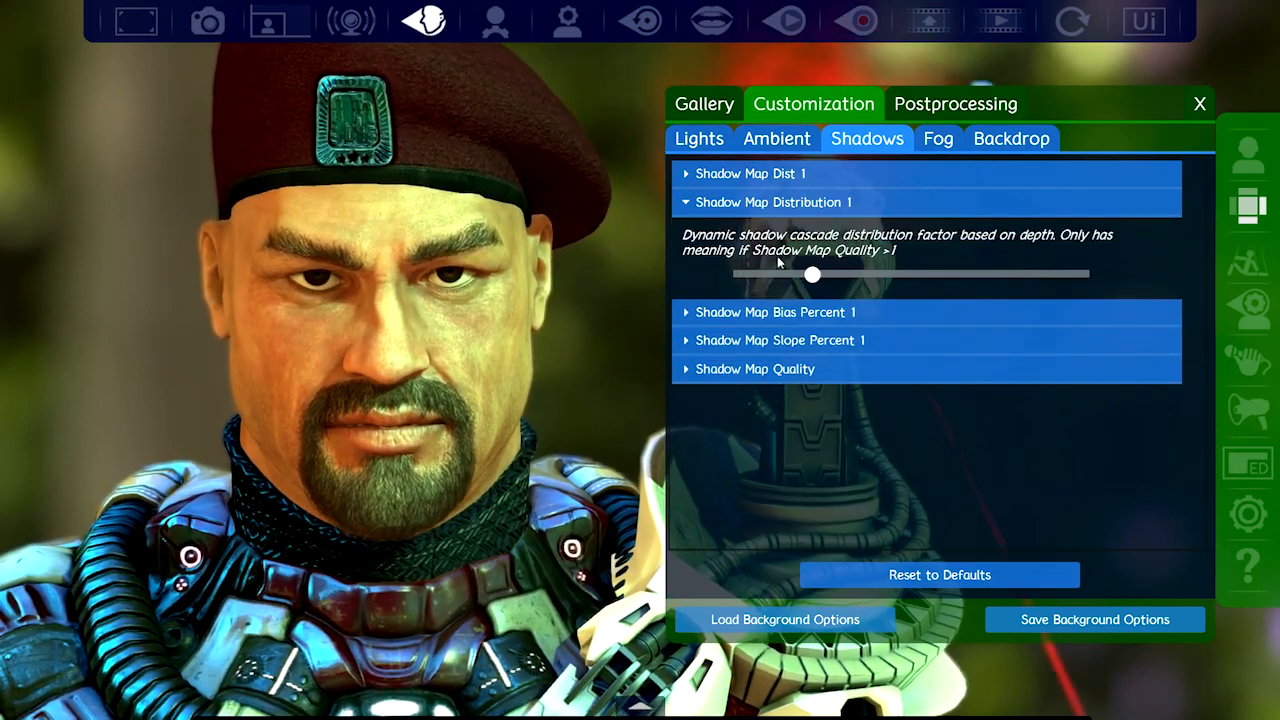
{"action": "left_click", "coordinate": [785, 175]}
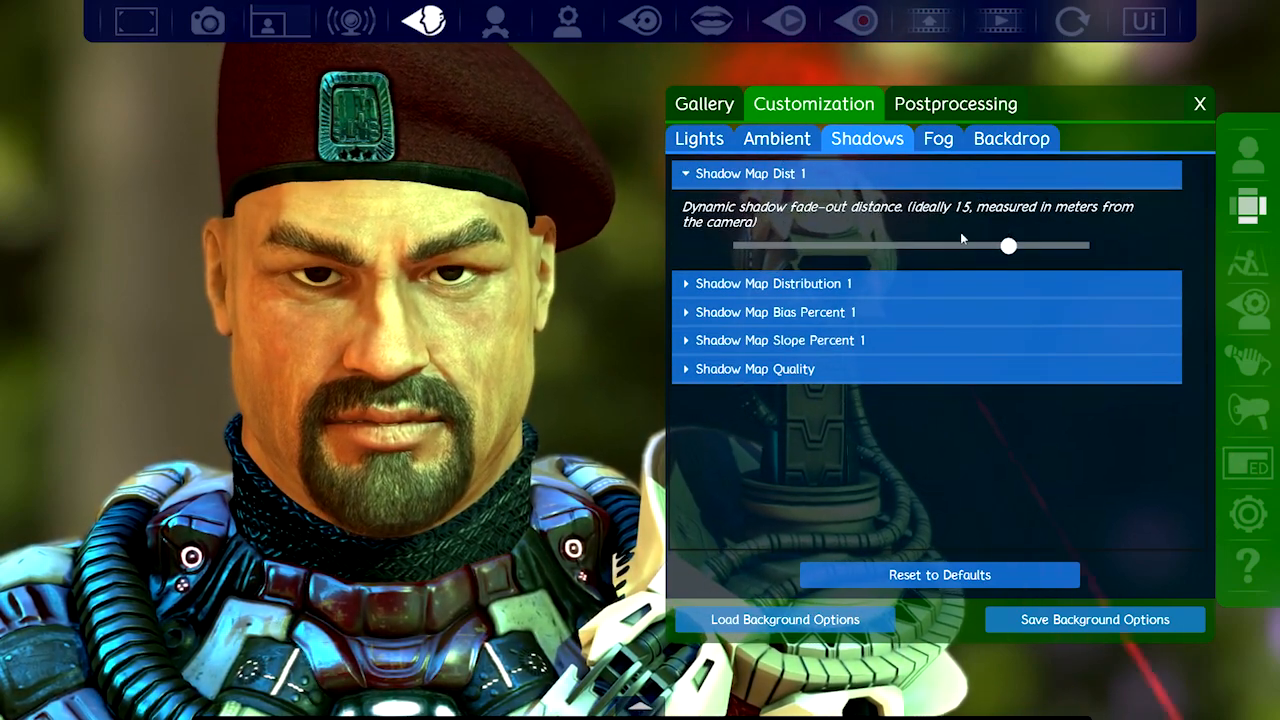
{"action": "left_click", "coordinate": [800, 340]}
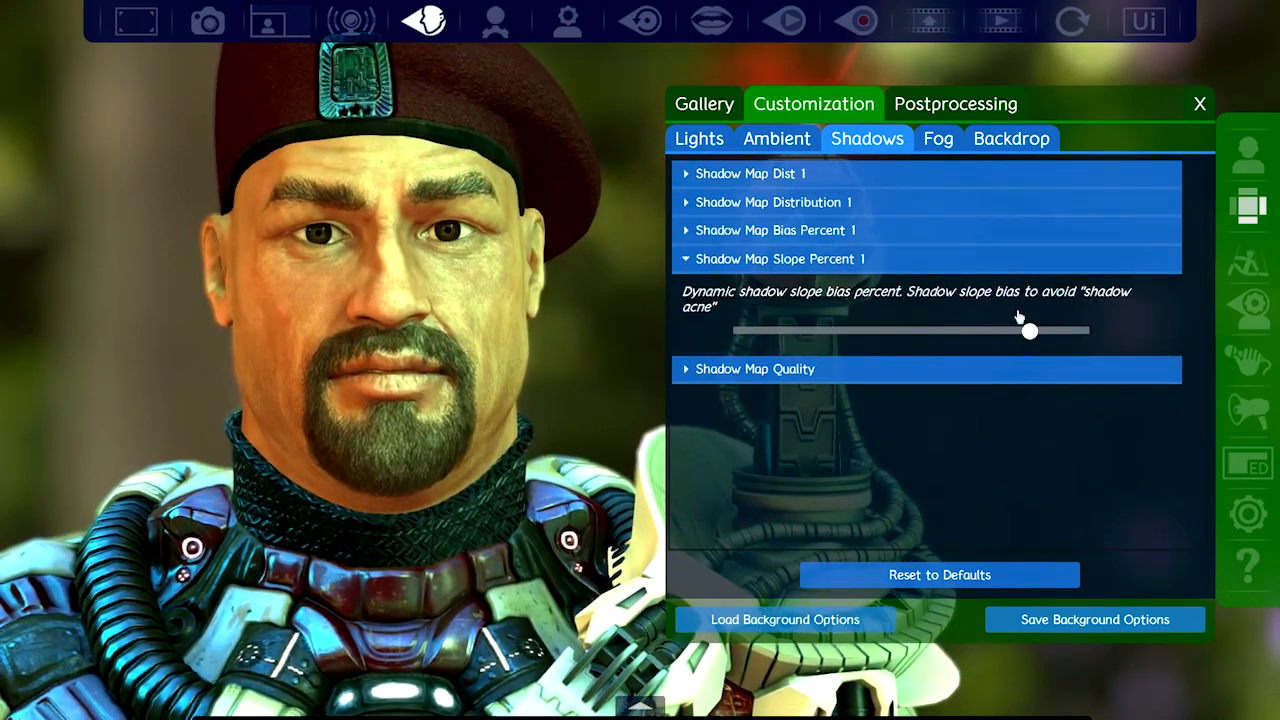
{"action": "left_click_drag", "start_coordinate": [1020, 318], "coordinate": [798, 310]}
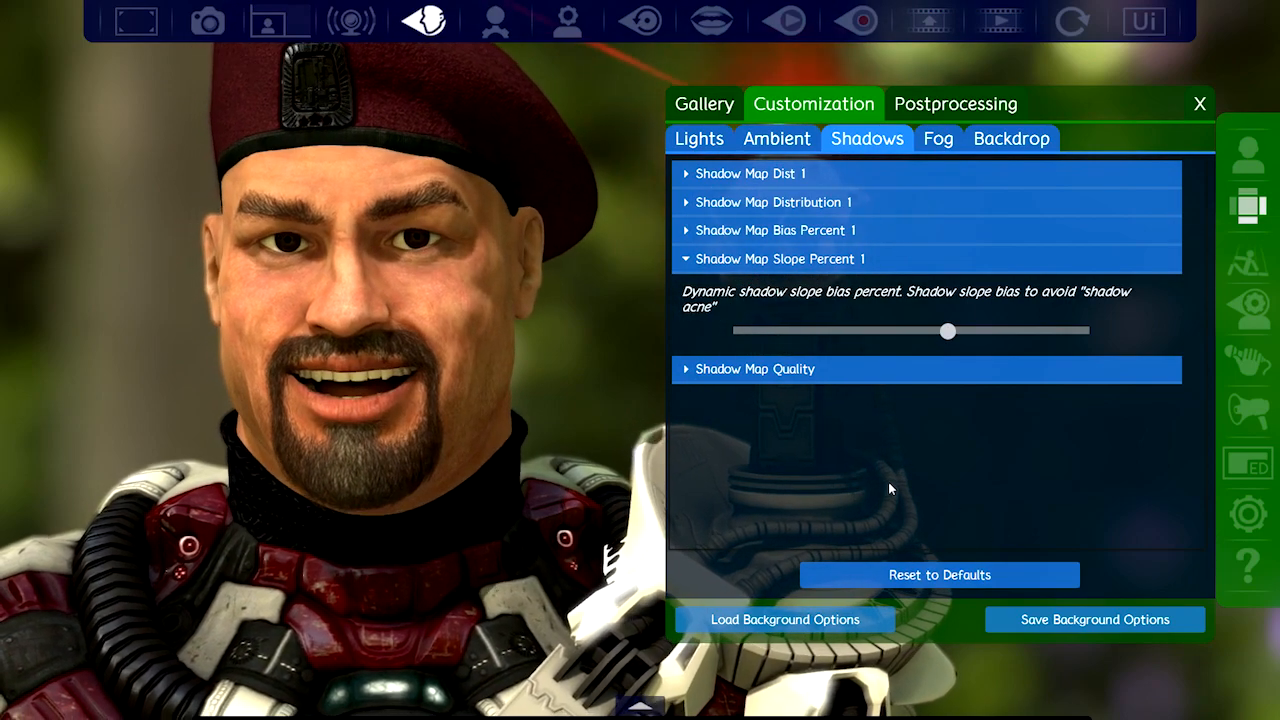
Step: In the tonemapping post-processing settings, adjust the contrast and lower the color saturation until the avatar looks almost grayscale
{"action": "left_click", "coordinate": [957, 100]}
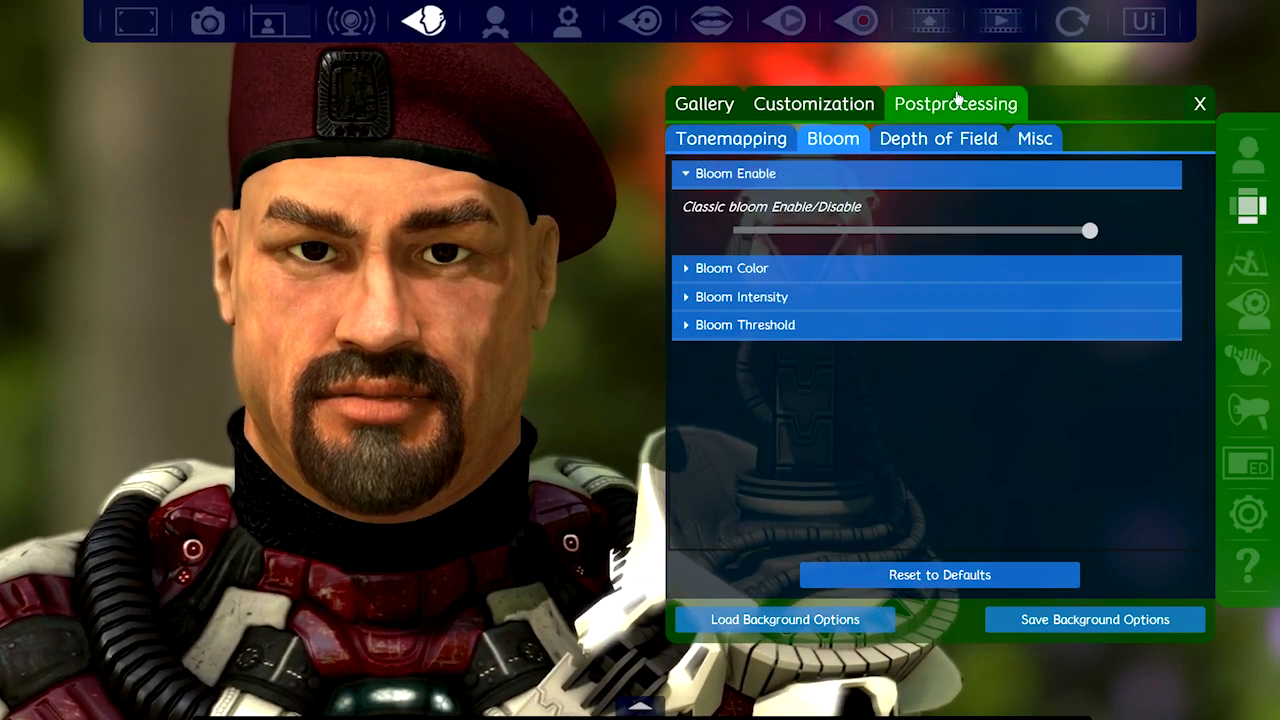
{"action": "left_click", "coordinate": [760, 130]}
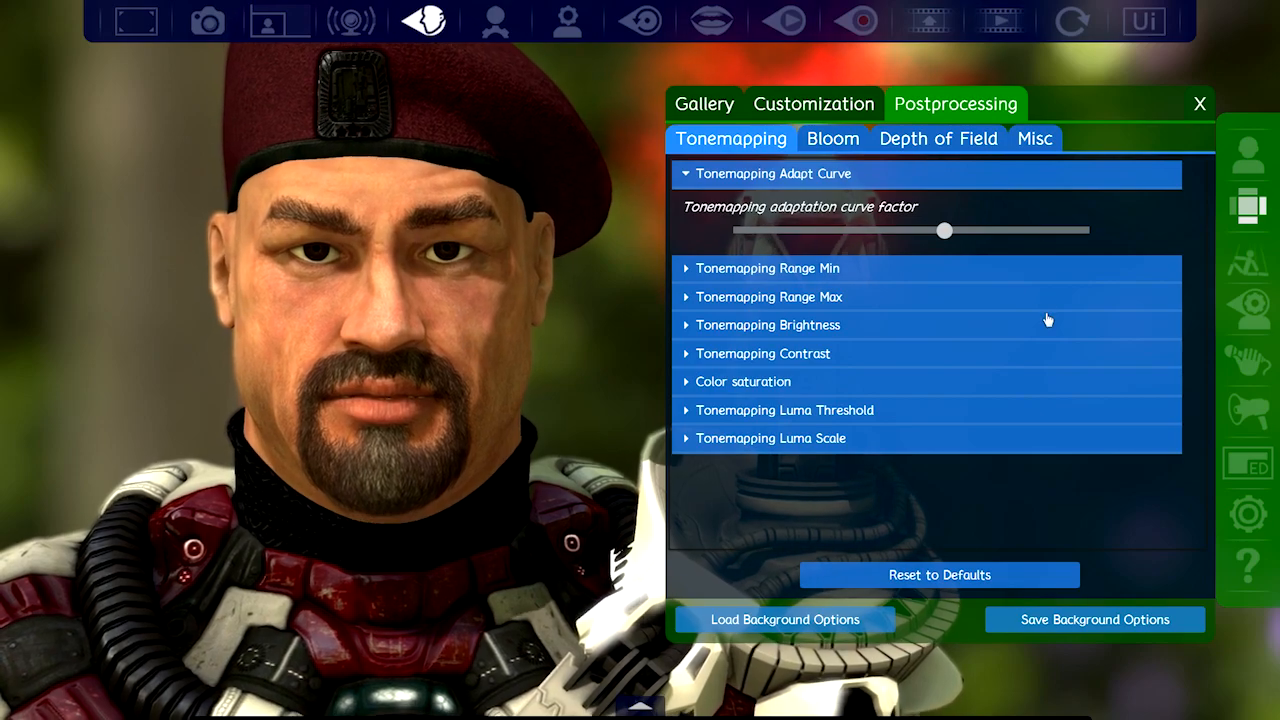
{"action": "left_click", "coordinate": [800, 322]}
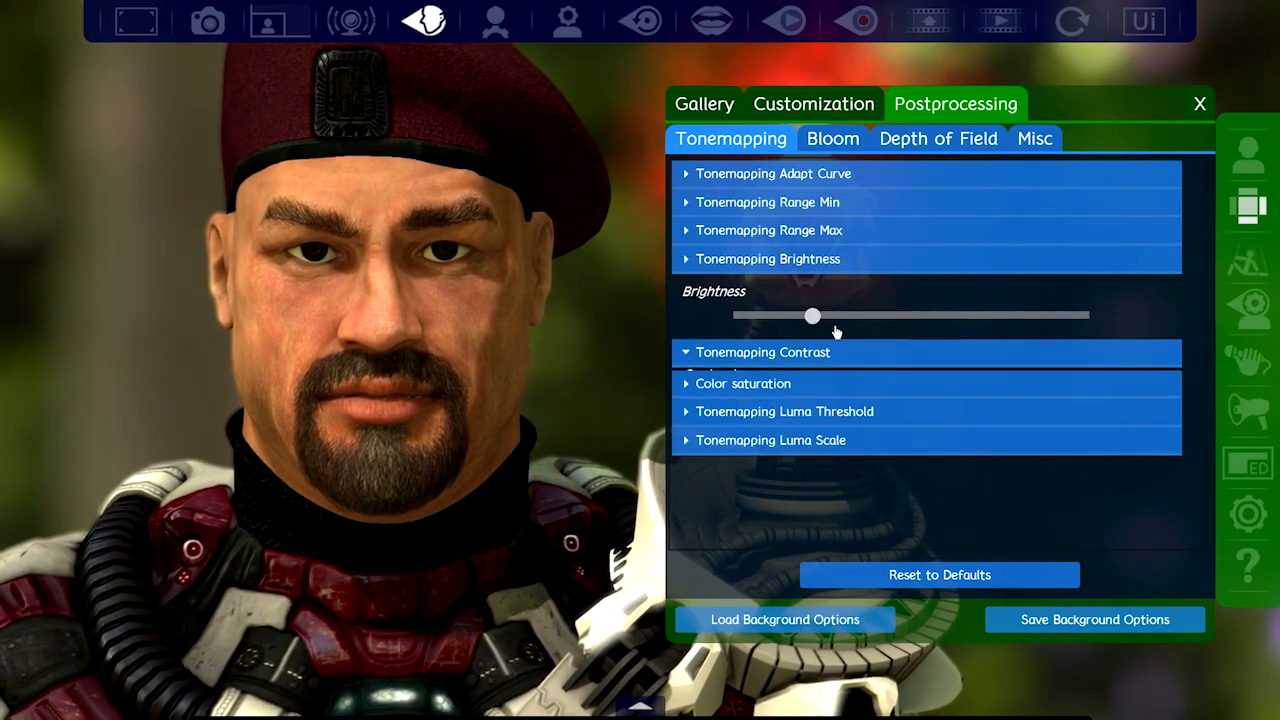
{"action": "left_click_drag", "start_coordinate": [909, 343], "coordinate": [1034, 318]}
{"action": "left_click", "coordinate": [885, 381]}
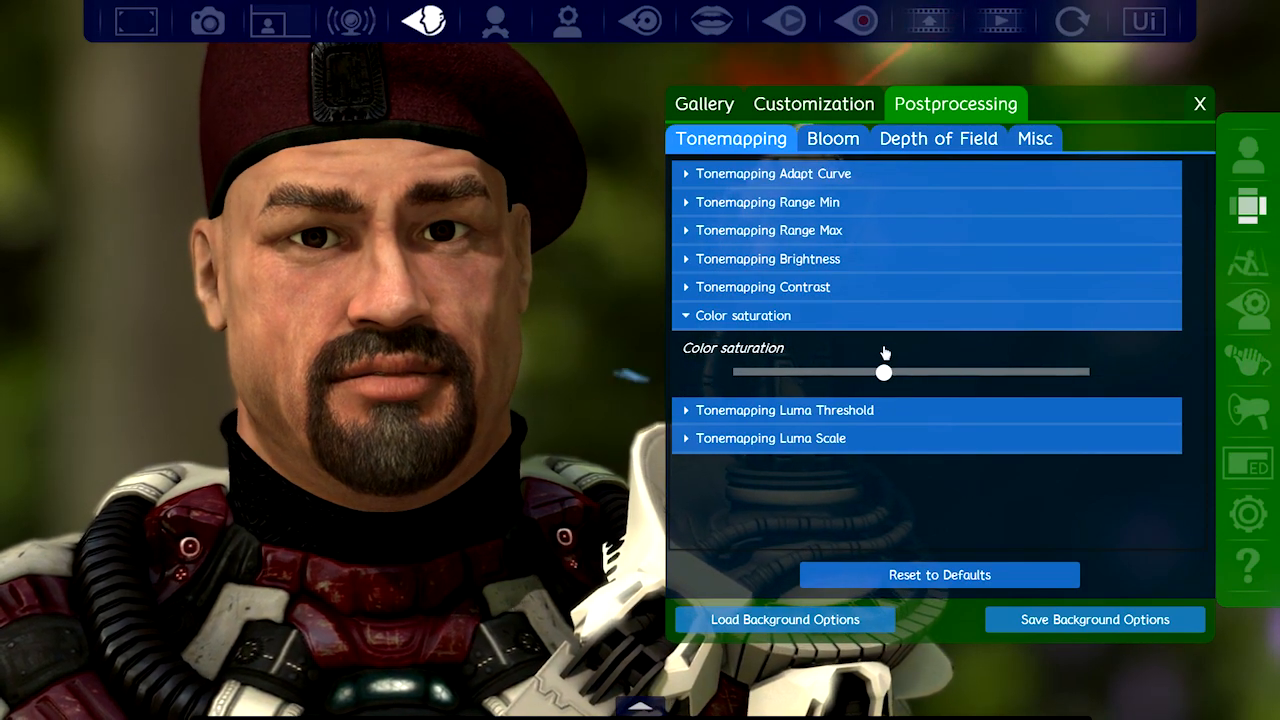
{"action": "left_click_drag", "start_coordinate": [885, 352], "coordinate": [899, 354]}
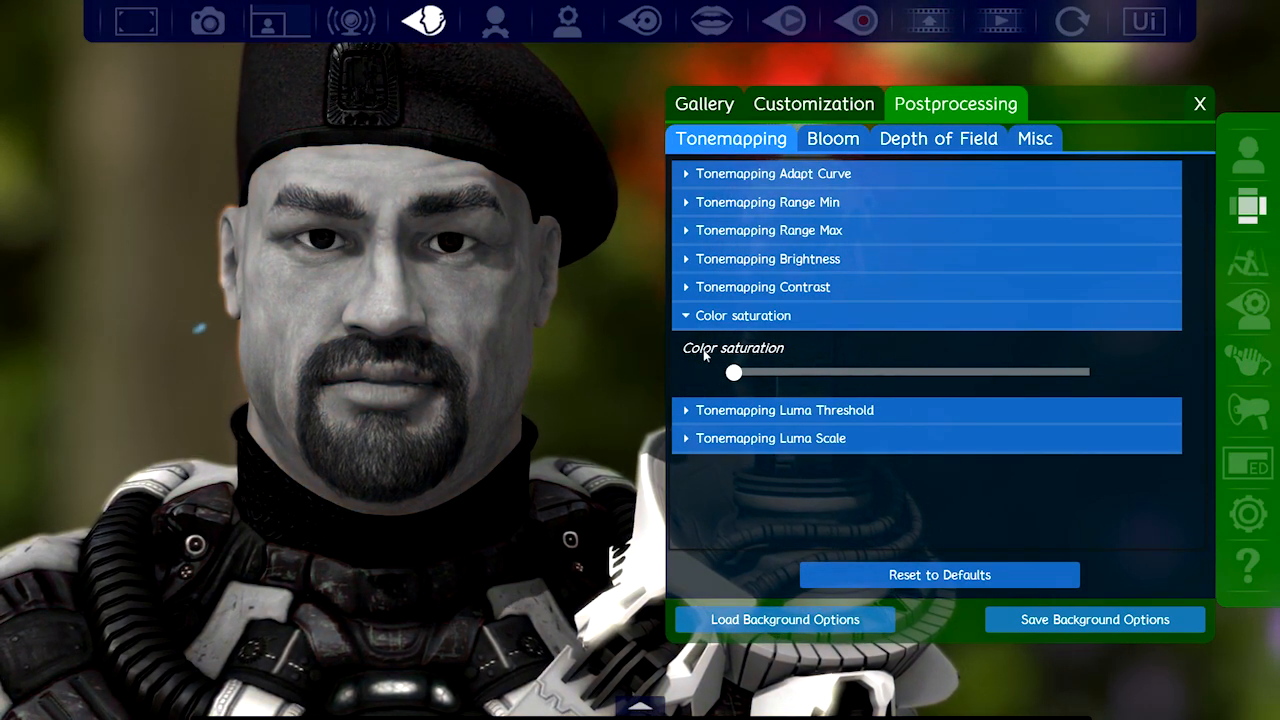
Step: Raise the film grain amount to its maximum and set the motion blur strength to about 38% of its range
{"action": "left_click", "coordinate": [1035, 138]}
{"action": "left_click_drag", "start_coordinate": [734, 230], "coordinate": [1079, 230]}
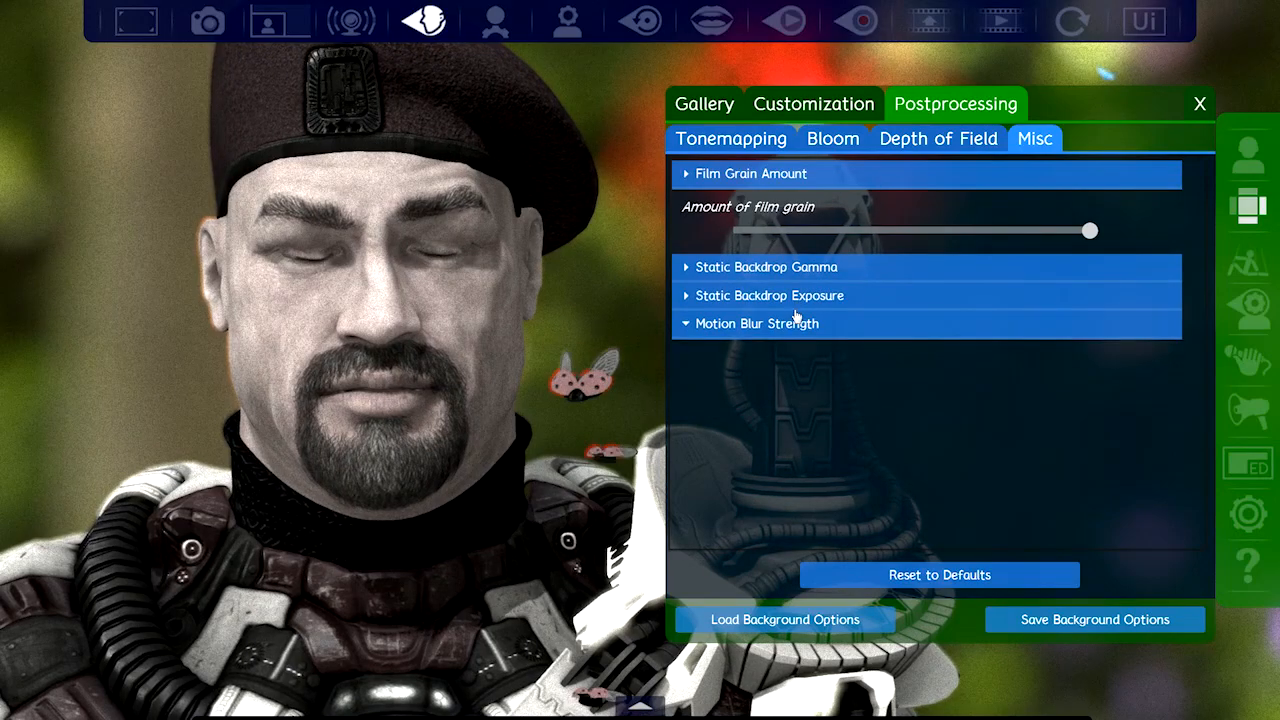
{"action": "left_click", "coordinate": [745, 325]}
{"action": "left_click_drag", "start_coordinate": [734, 316], "coordinate": [869, 316]}
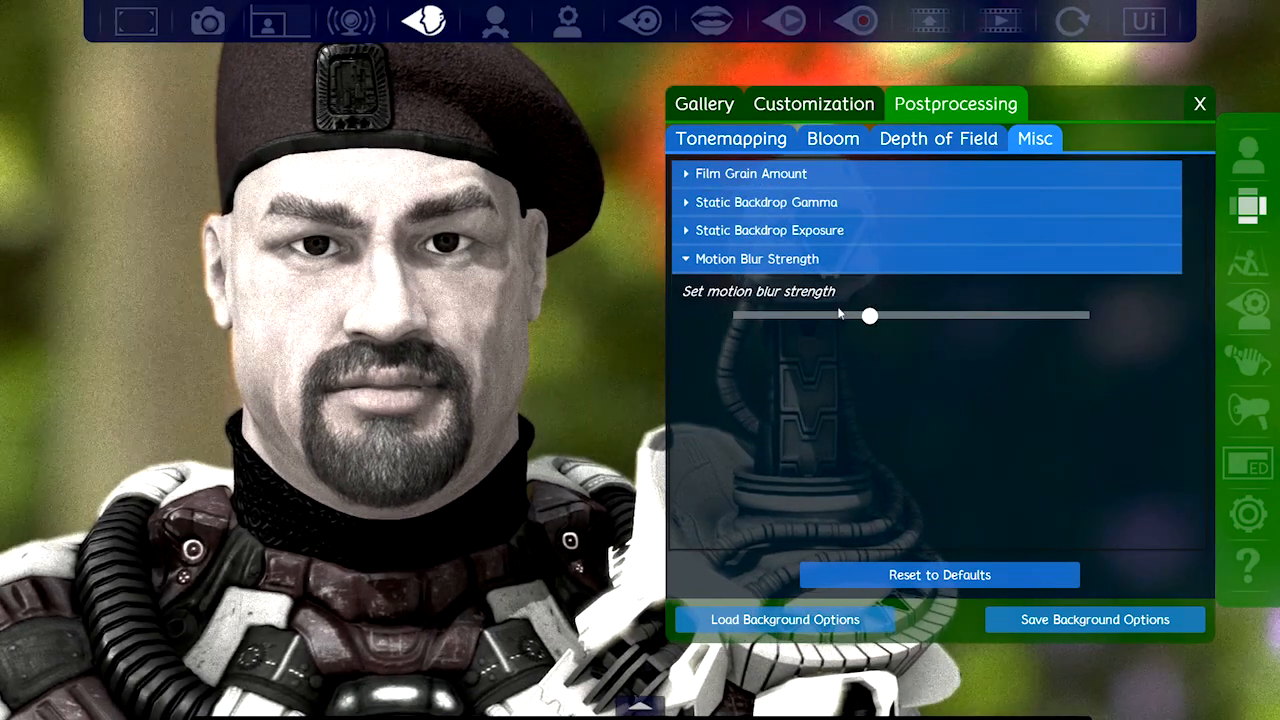